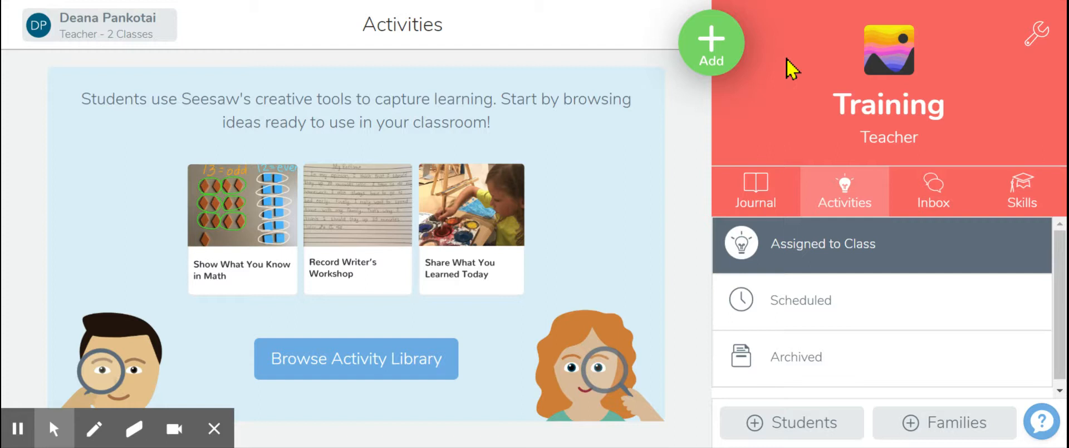
# Create a new activity for the class and name it "Michigan Virtual Field Trip"
pyautogui.click(723, 58)
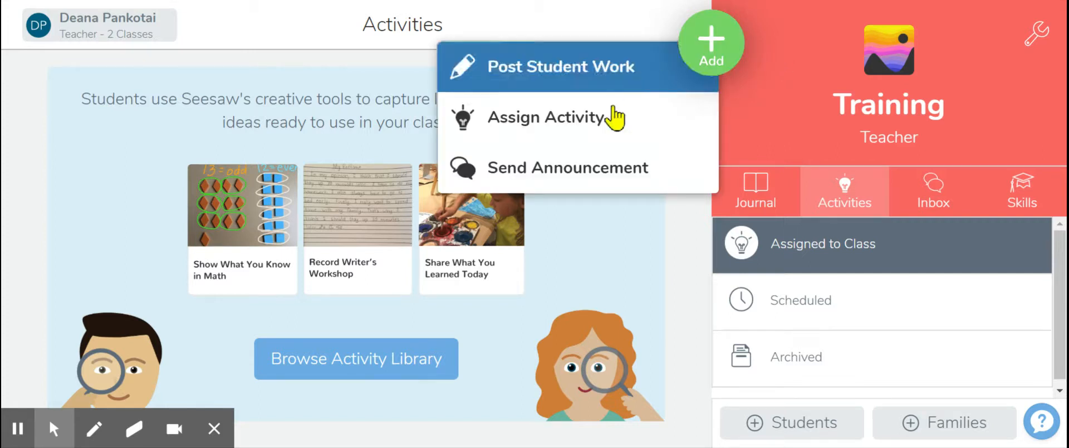
pyautogui.click(588, 124)
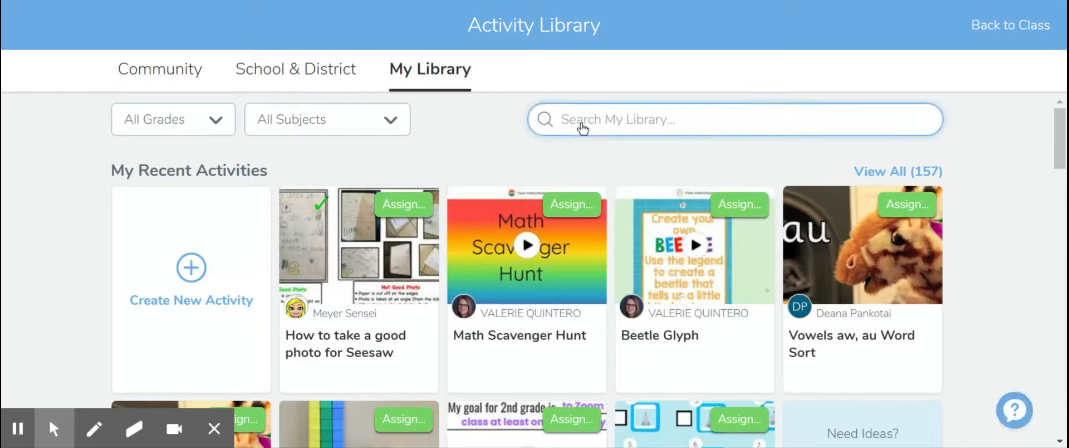
pyautogui.click(201, 267)
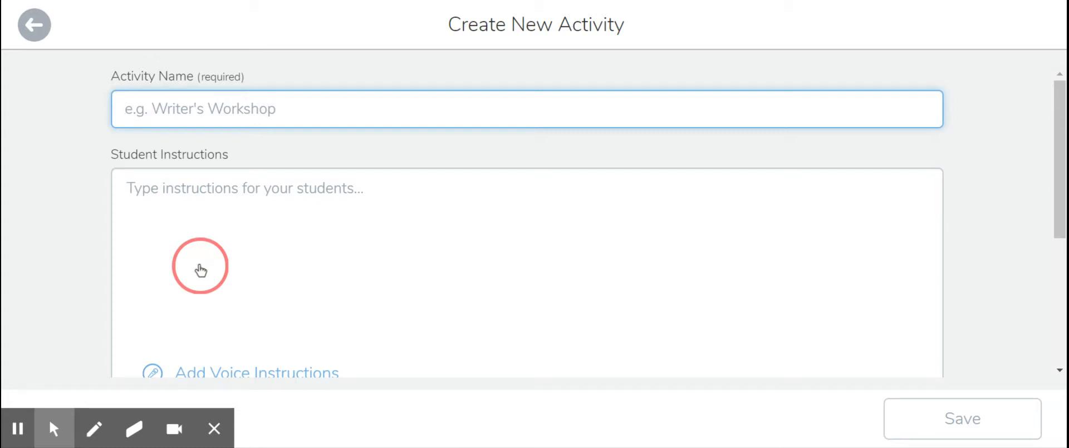
pyautogui.write('Michigan Virt')
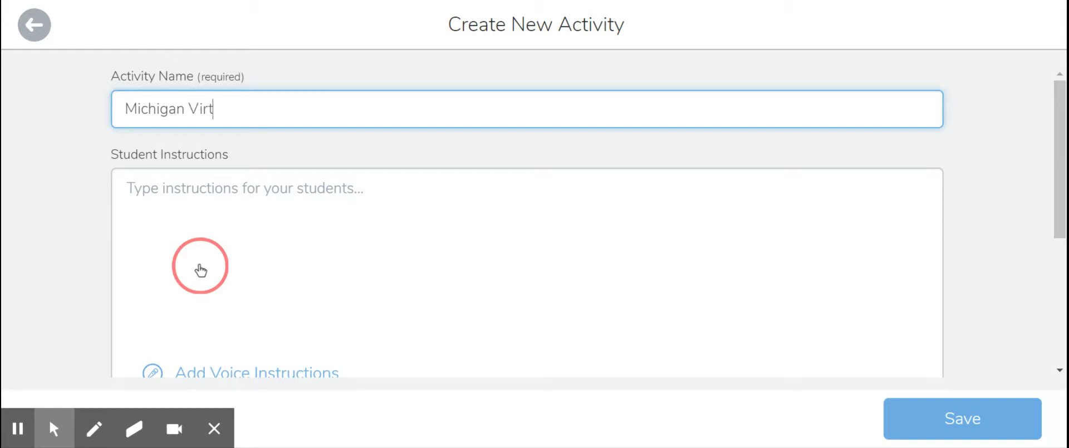
pyautogui.write('ual Field Trip')
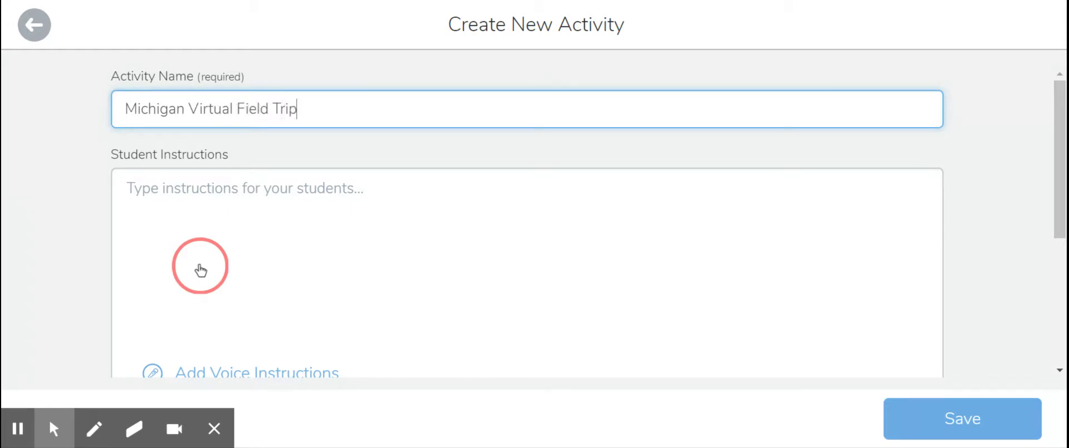
# Enter the placeholder text "kdjsdakasdkjekj" as the activity's student instructions
pyautogui.click(258, 247)
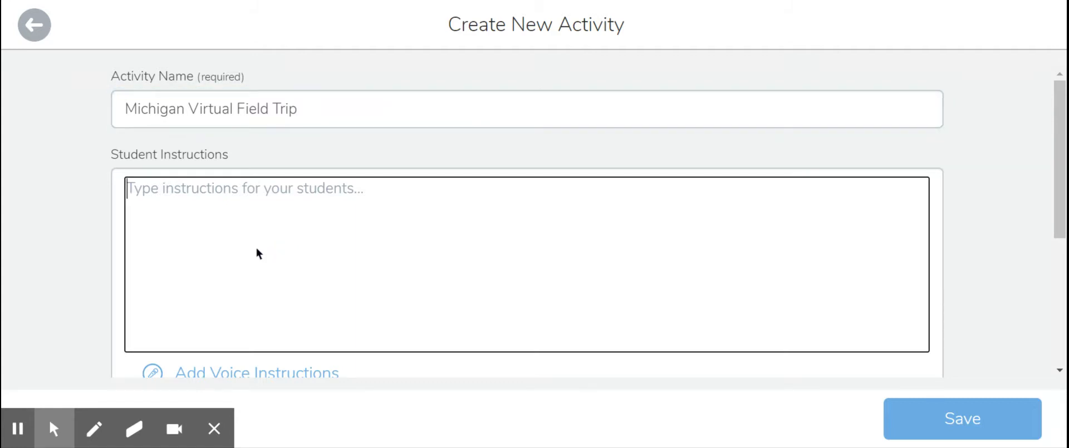
pyautogui.write('kdjsdakasdkjekj')
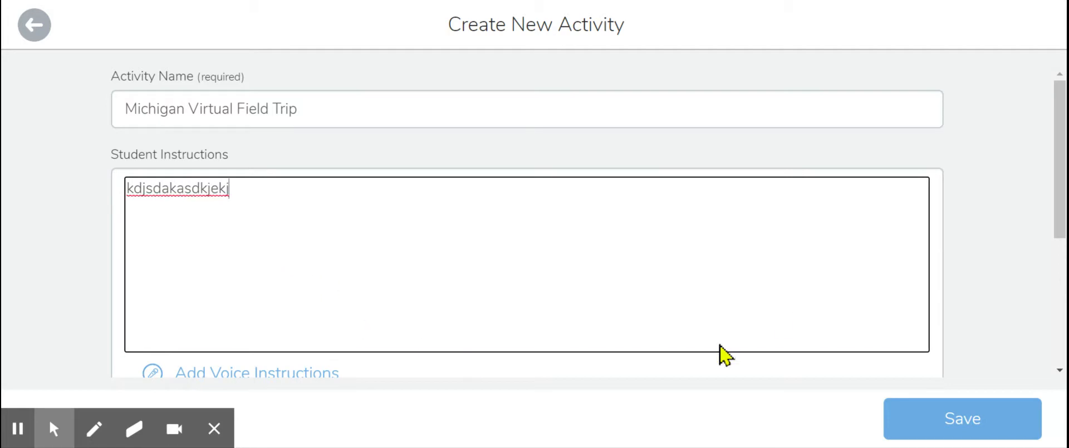
pyautogui.click(938, 362)
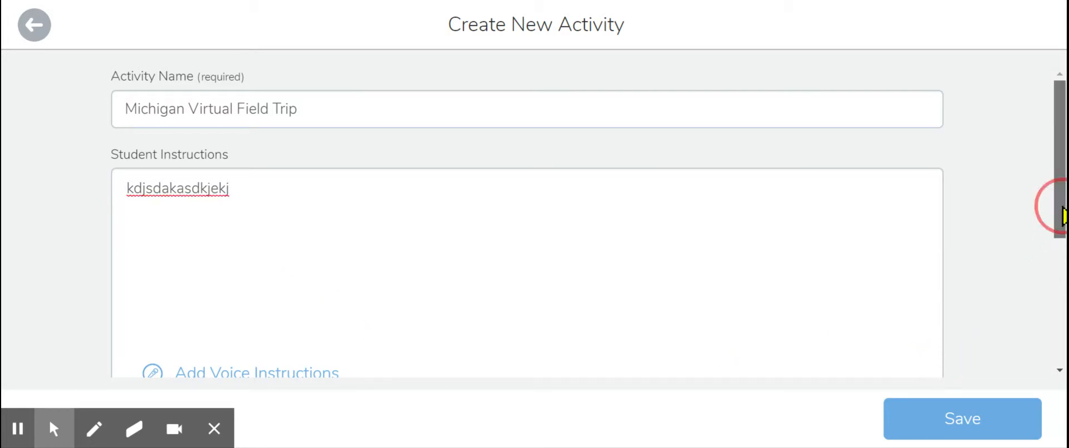
# Add a template for student responses to the activity, using a blank drawing
pyautogui.scroll(-3, 1054, 216)
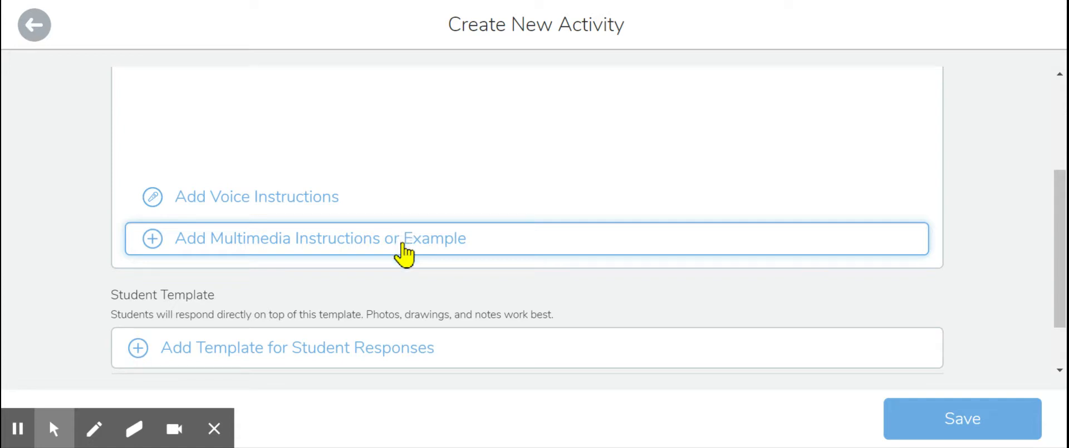
pyautogui.click(401, 353)
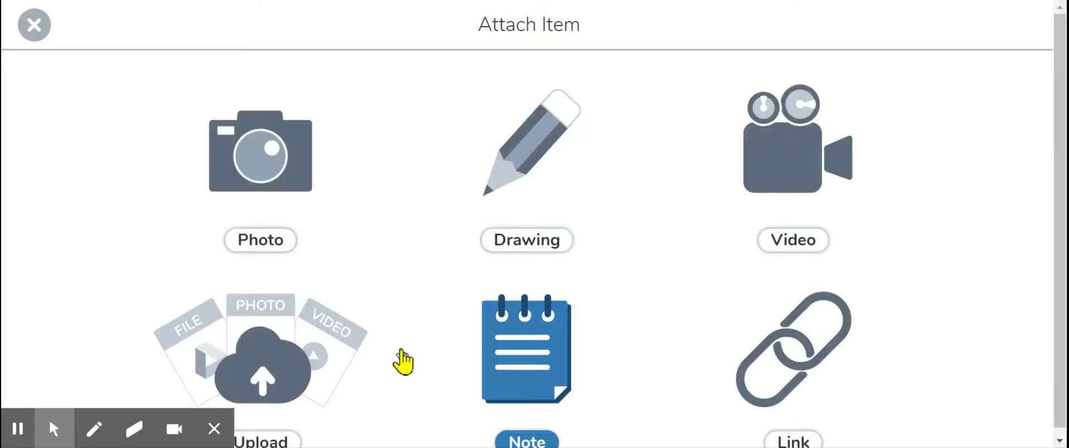
pyautogui.click(507, 241)
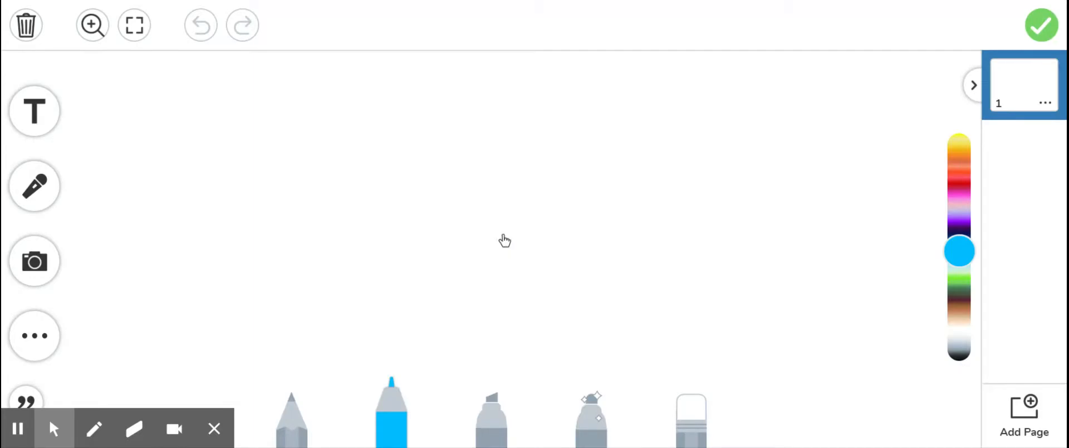
# Set the template page's background to the dark blue-to-purple gradient
pyautogui.click(48, 344)
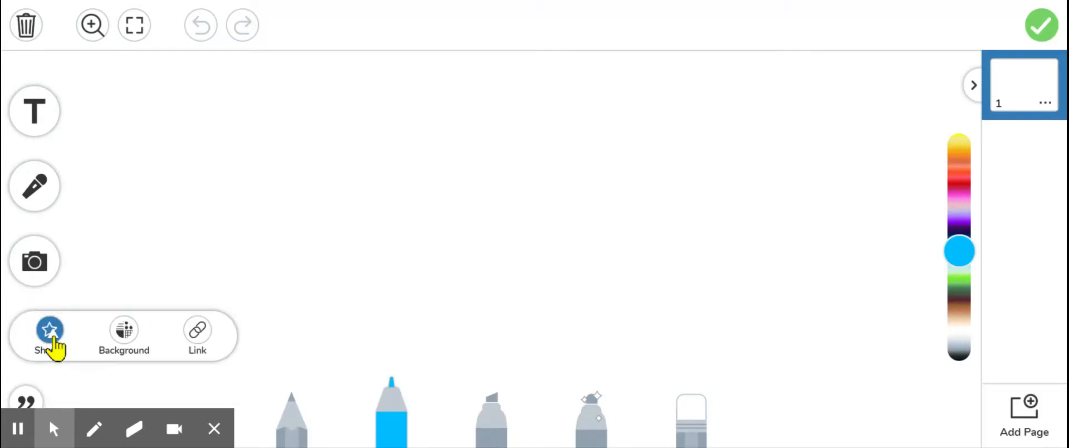
pyautogui.click(127, 337)
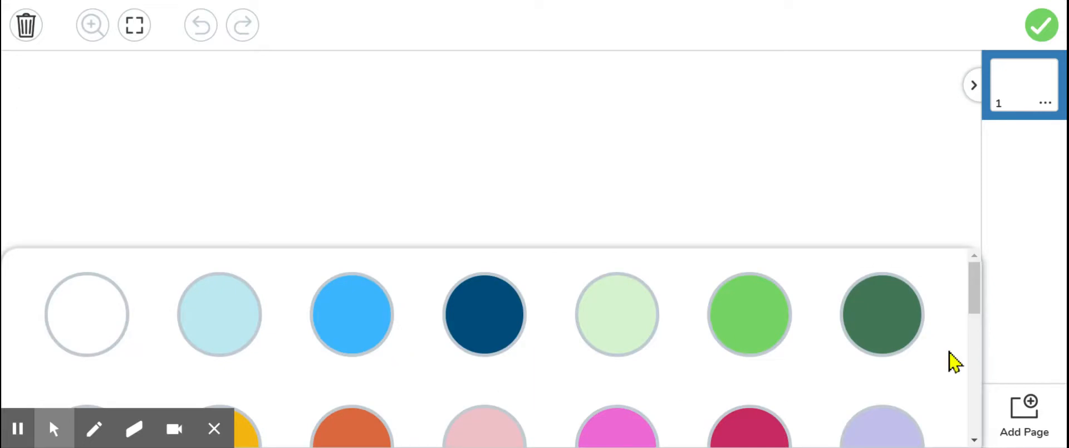
pyautogui.moveTo(974, 292); pyautogui.dragTo(978, 362)
pyautogui.click(582, 326)
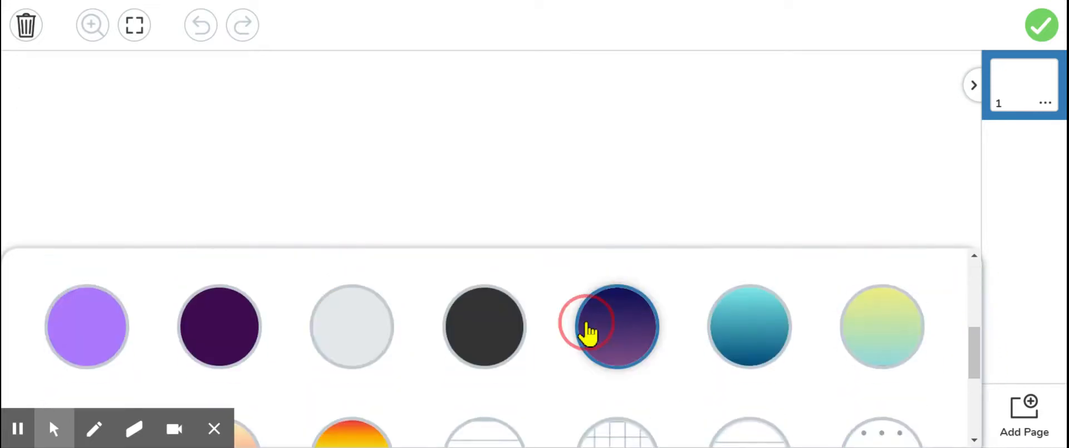
pyautogui.click(726, 209)
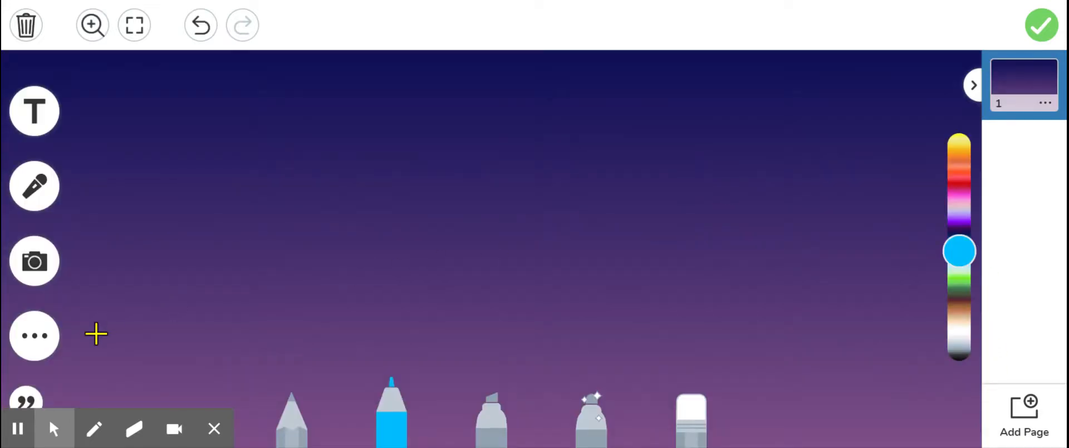
# Insert a blue rectangle from the shapes collection onto the template page
pyautogui.click(42, 338)
pyautogui.click(56, 337)
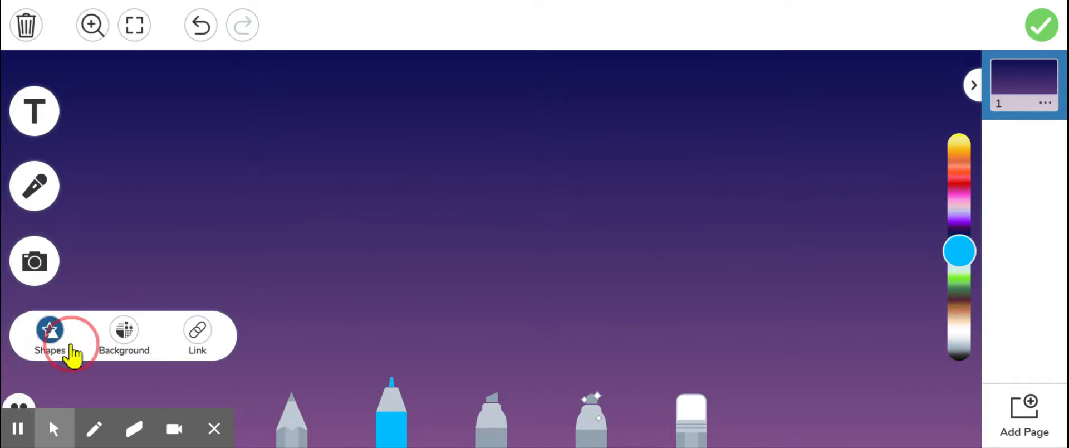
pyautogui.moveTo(975, 300); pyautogui.dragTo(979, 341)
pyautogui.click(887, 304)
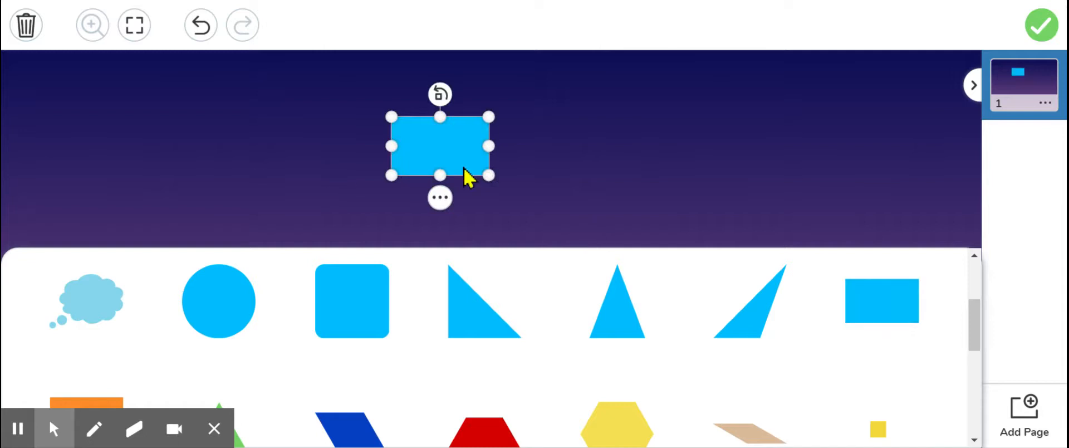
pyautogui.click(547, 191)
# Enlarge and reposition the blue rectangle so it covers most of the page's middle area, and lock it in place
pyautogui.moveTo(489, 174); pyautogui.dragTo(818, 360)
pyautogui.moveTo(637, 265); pyautogui.dragTo(496, 233)
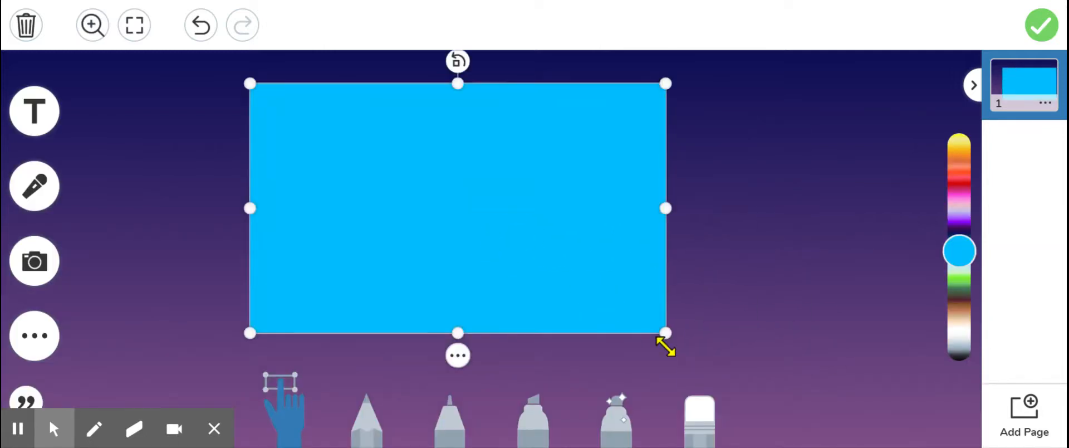
pyautogui.moveTo(669, 339); pyautogui.dragTo(794, 341)
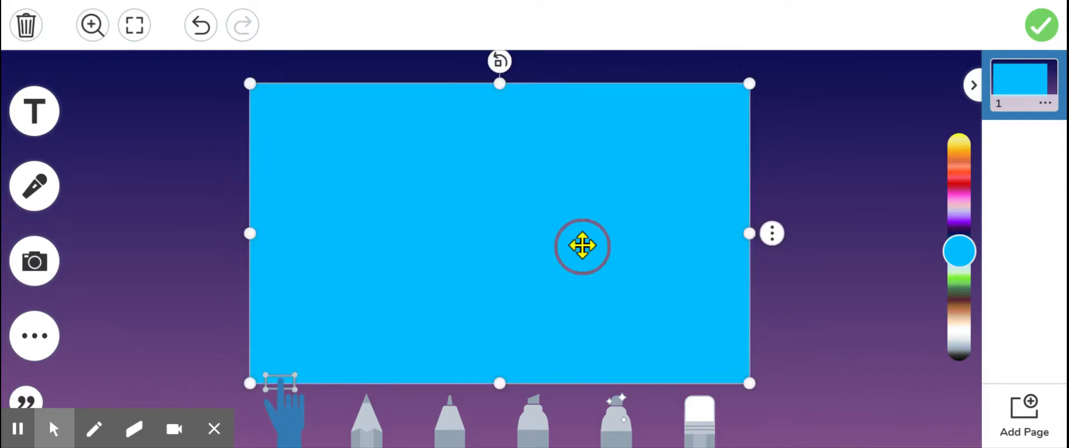
pyautogui.moveTo(583, 245); pyautogui.dragTo(573, 231)
pyautogui.moveTo(248, 223); pyautogui.dragTo(174, 220)
pyautogui.click(765, 223)
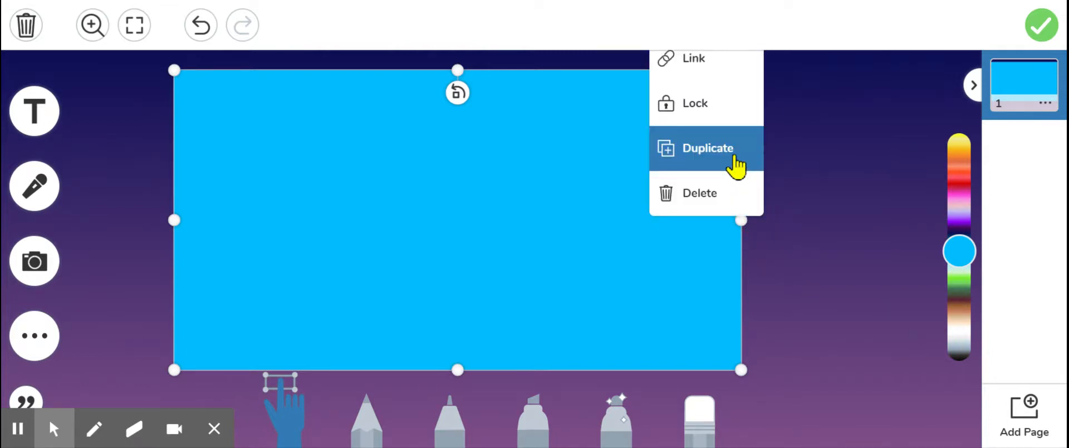
pyautogui.click(718, 112)
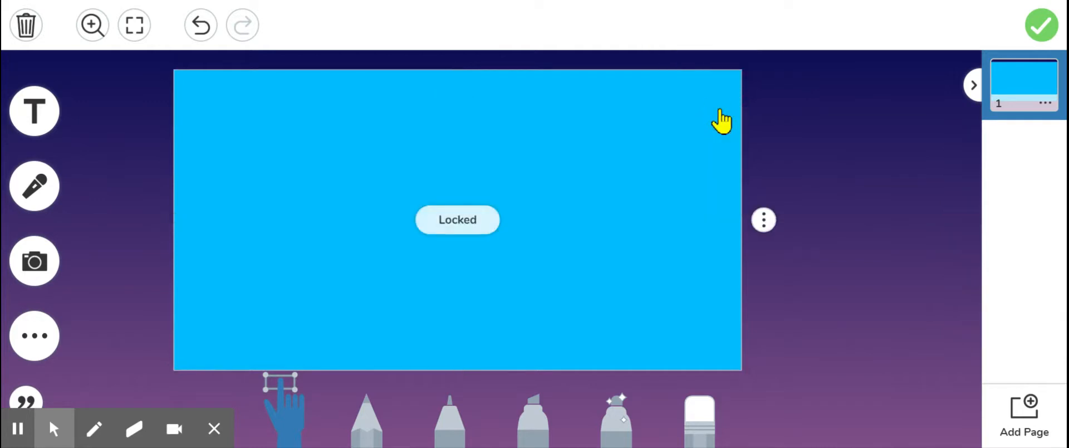
pyautogui.click(54, 133)
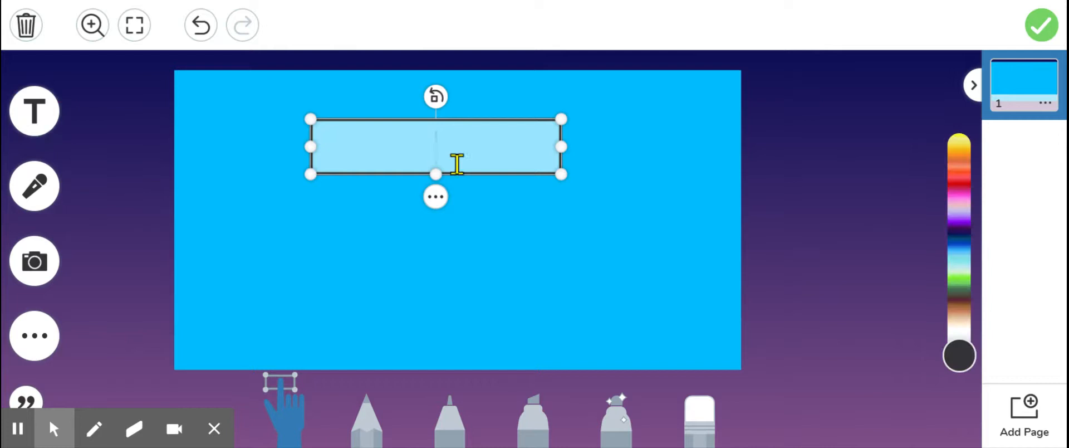
pyautogui.click(436, 198)
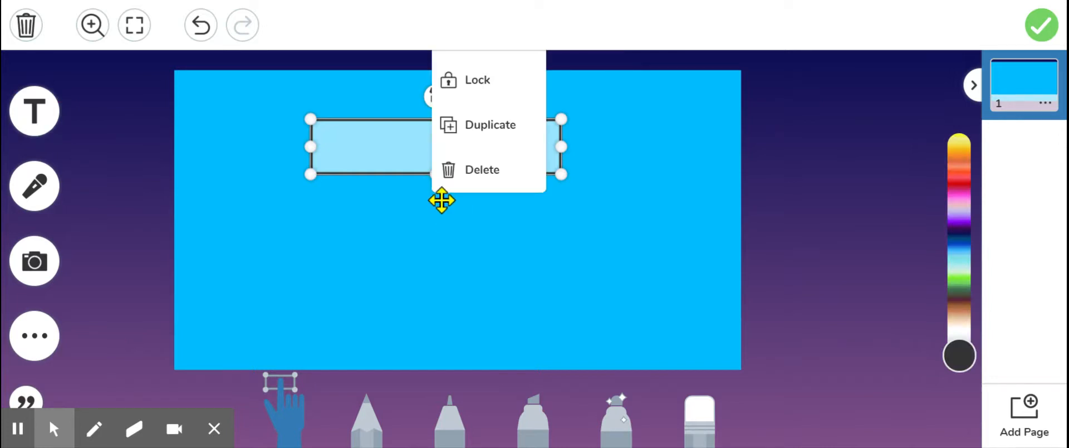
pyautogui.click(503, 252)
# Add a text label reading "It's field trip day!" on the blue rectangle
pyautogui.click(46, 112)
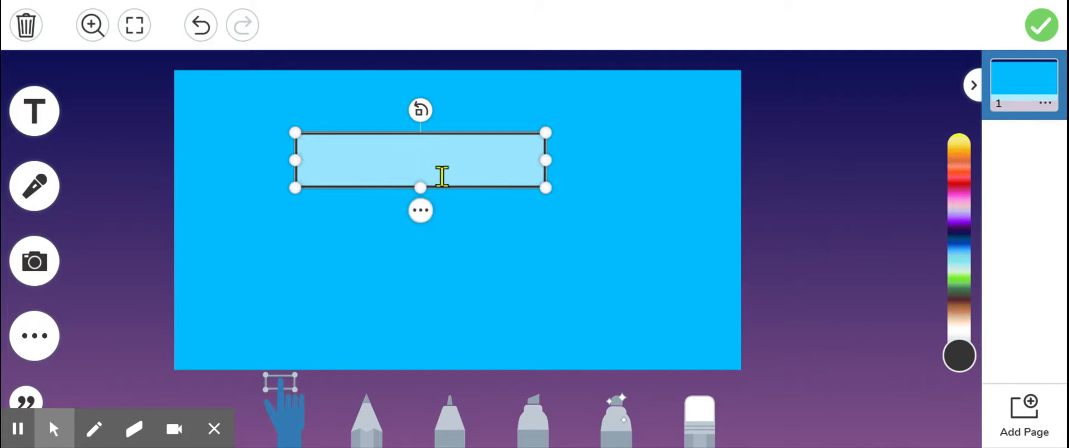
pyautogui.write("It's fiel")
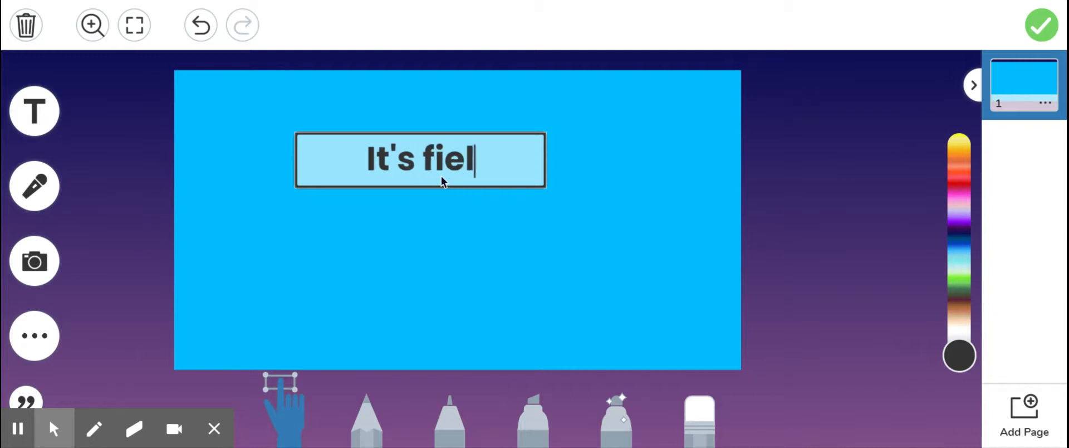
pyautogui.write('d trip day!')
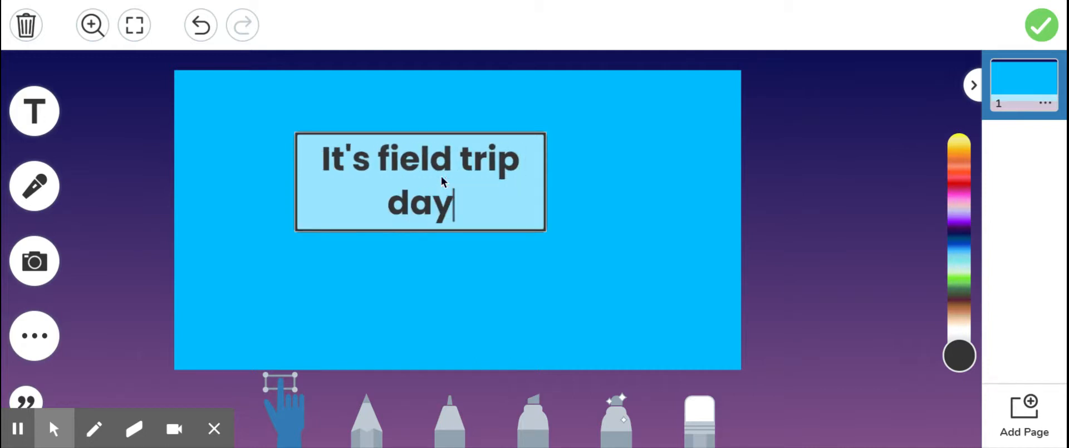
pyautogui.click(447, 300)
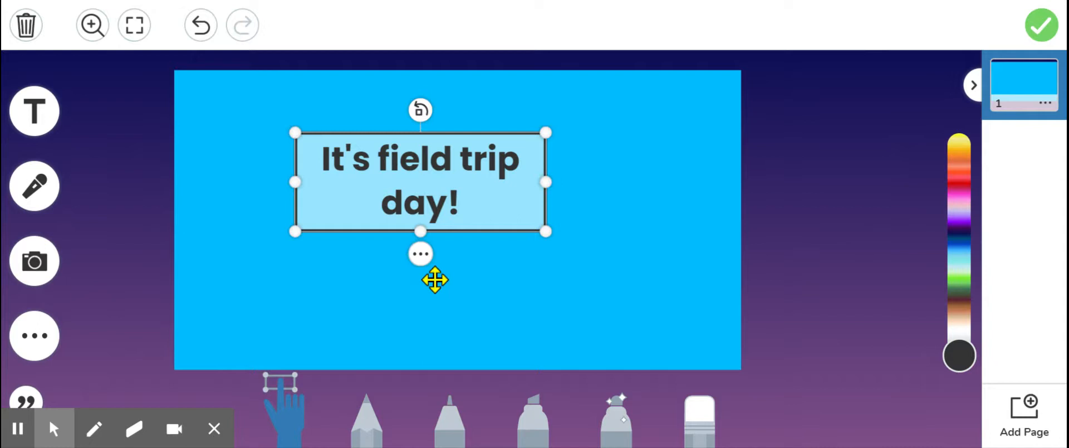
# Move the "It's field trip day!" label down into the lower half of the blue rectangle
pyautogui.click(420, 257)
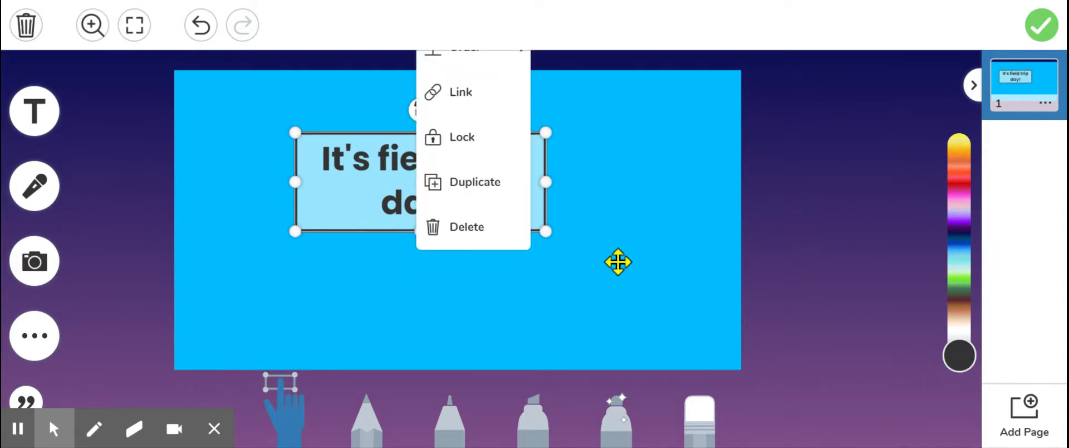
pyautogui.click(714, 272)
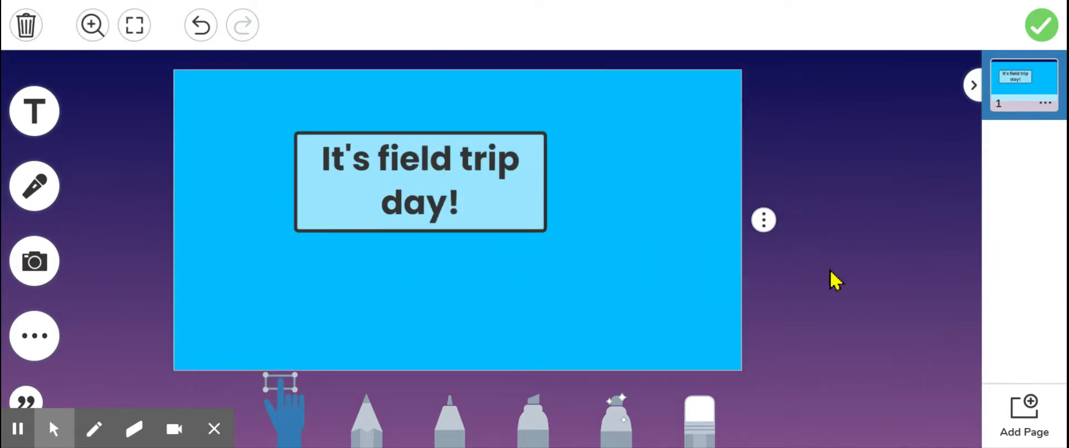
pyautogui.moveTo(480, 229); pyautogui.dragTo(488, 313)
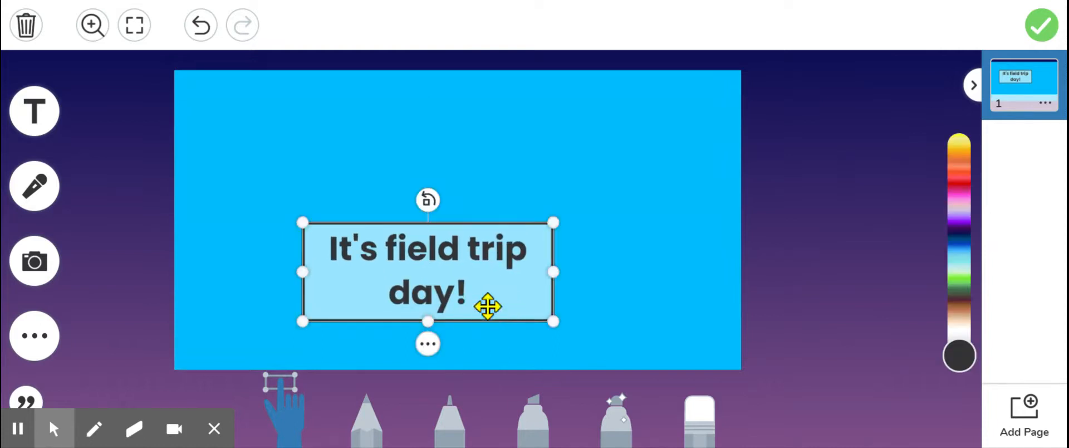
# Send the "It's field trip day!" label to the back and bring it to the front again
pyautogui.click(429, 344)
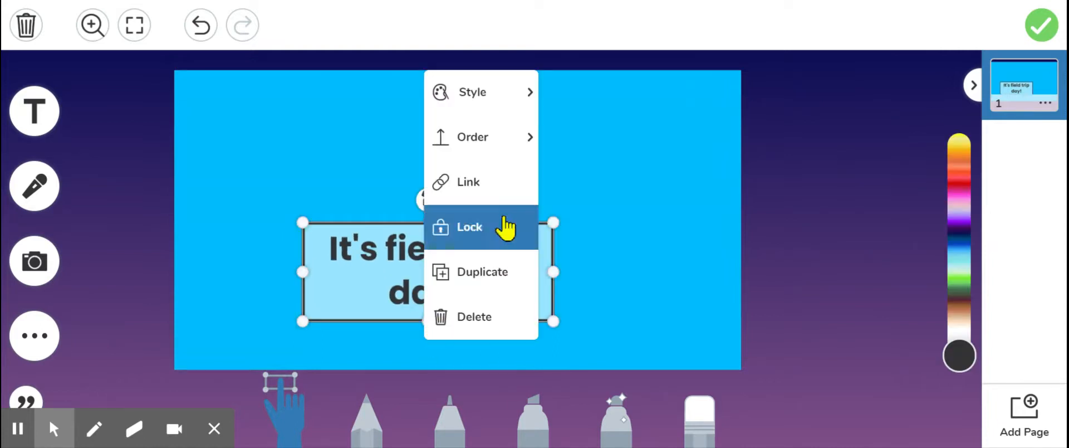
pyautogui.moveTo(508, 106)
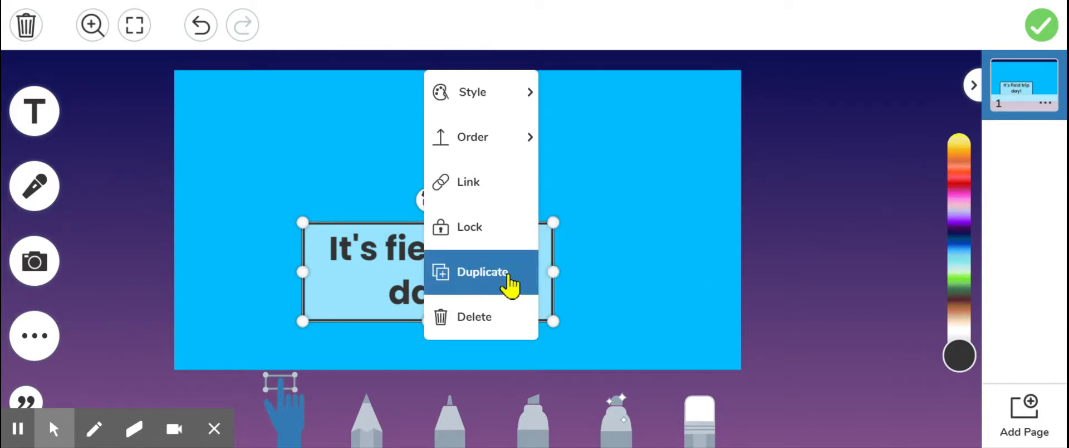
pyautogui.moveTo(485, 146)
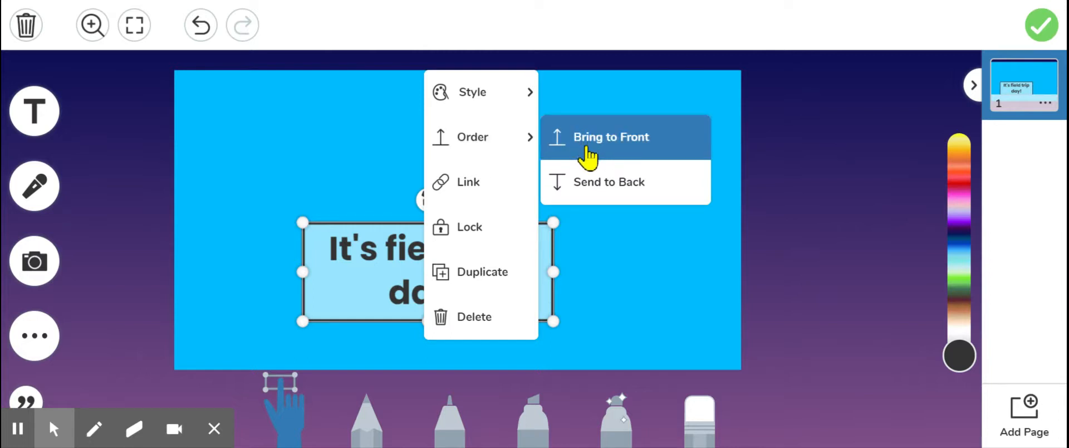
pyautogui.click(601, 180)
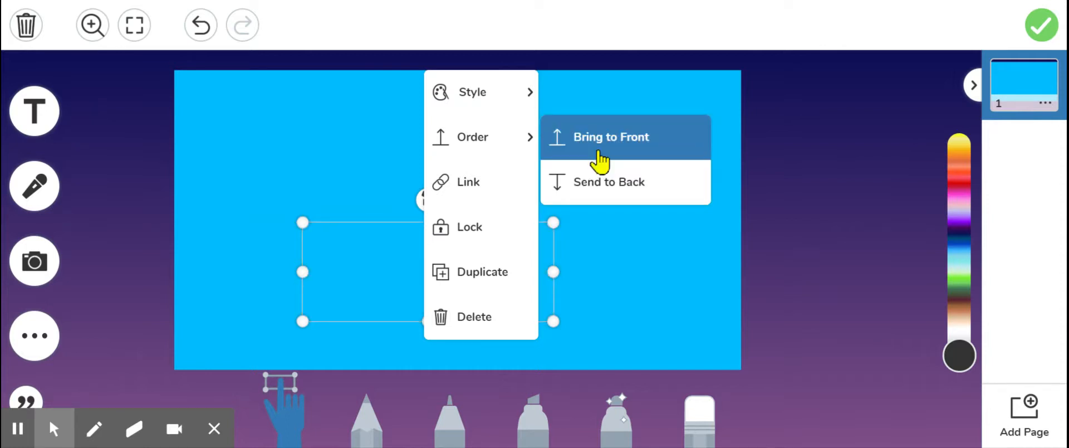
pyautogui.click(600, 163)
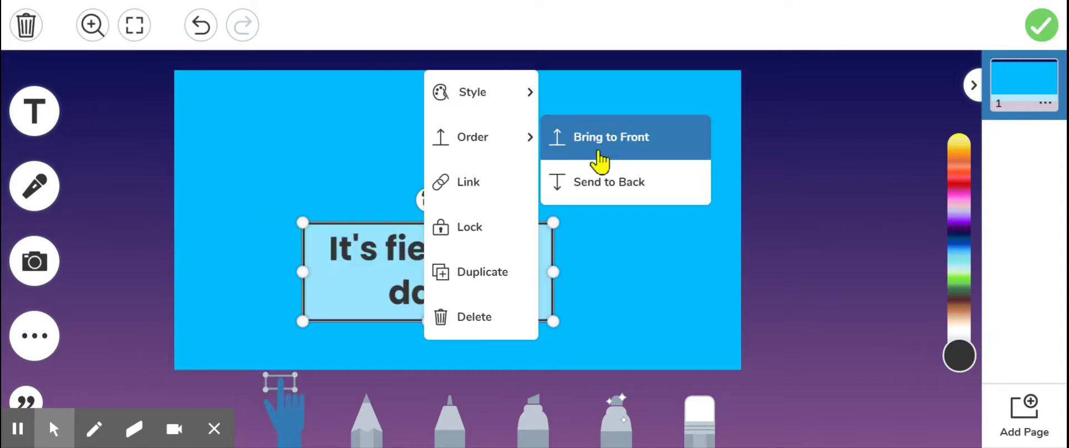
# Move the "It's field trip day!" label to the top of the blue rectangle and widen it so the text fits on one line
pyautogui.click(634, 253)
pyautogui.click(478, 247)
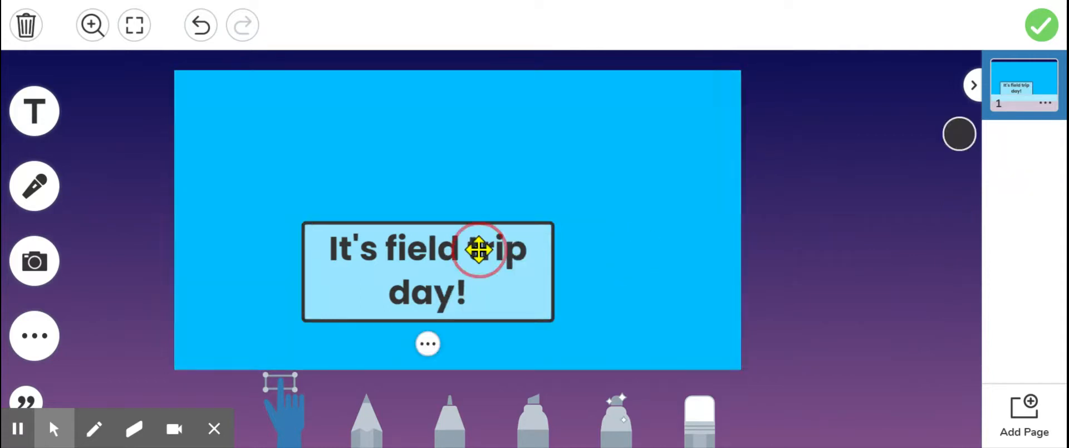
pyautogui.moveTo(471, 222); pyautogui.dragTo(485, 95)
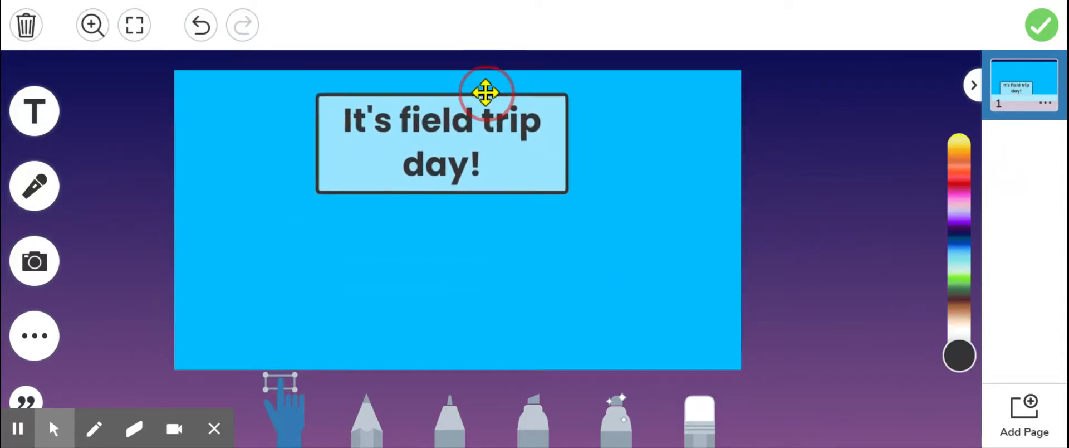
pyautogui.moveTo(562, 144); pyautogui.dragTo(699, 146)
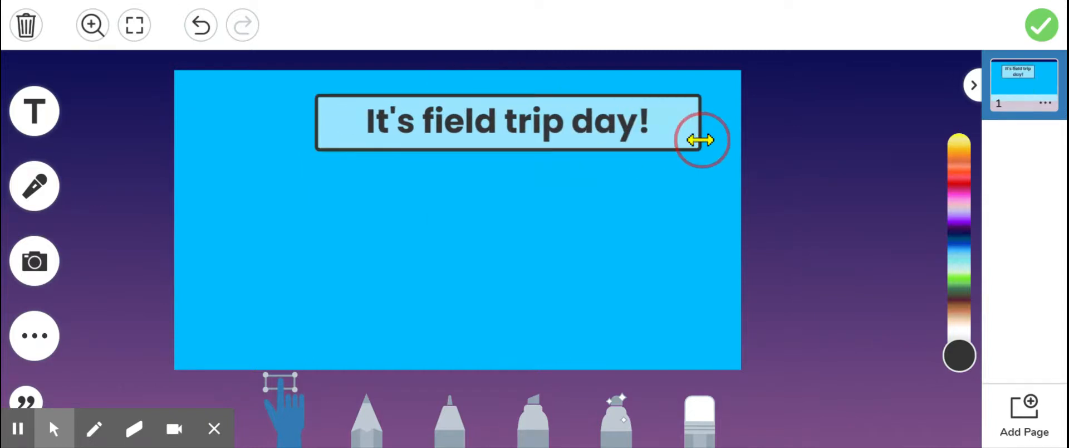
pyautogui.moveTo(485, 115); pyautogui.dragTo(430, 96)
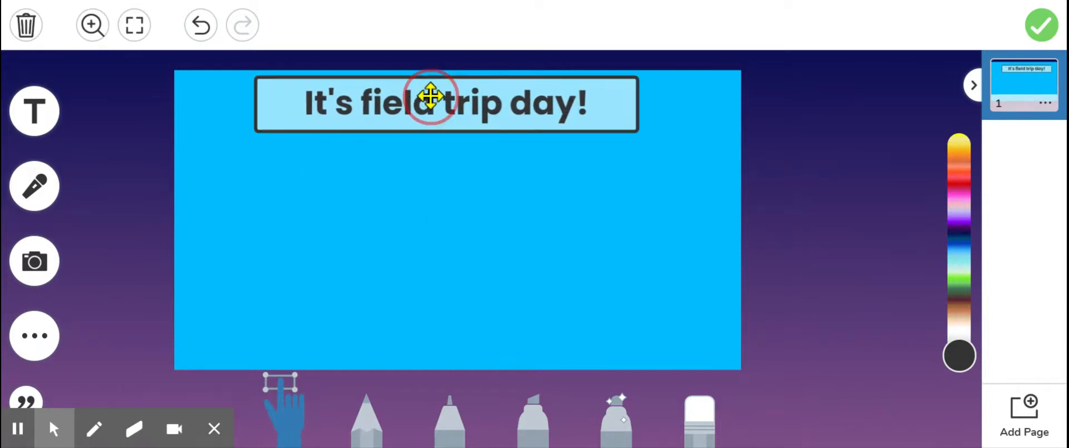
# Lock the "It's field trip day!" label in place
pyautogui.click(449, 159)
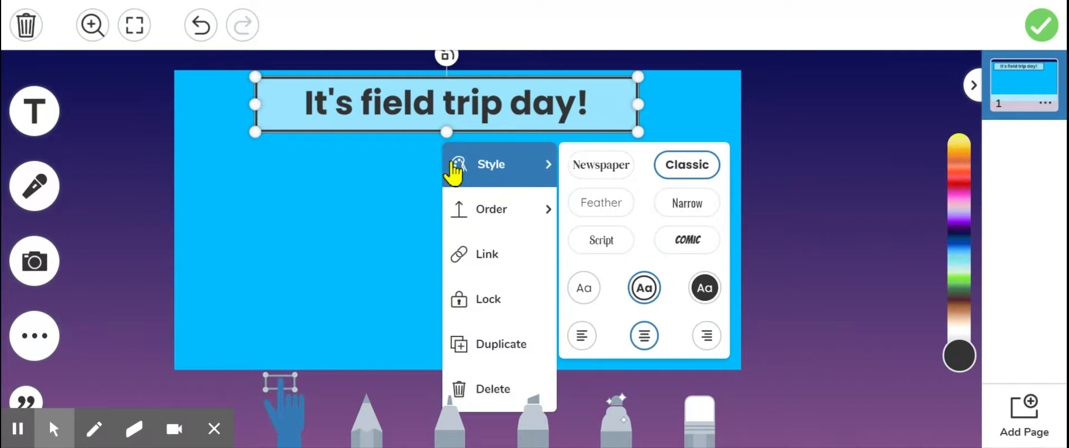
pyautogui.click(495, 300)
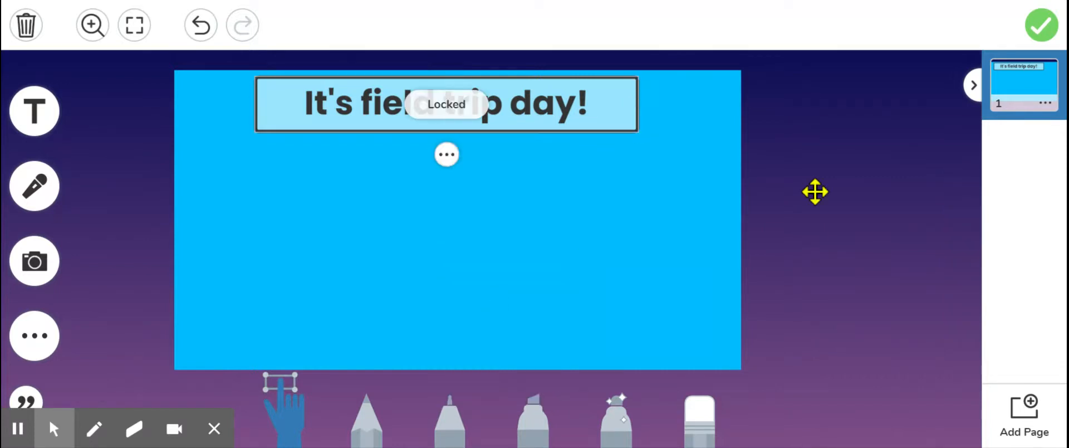
pyautogui.click(877, 176)
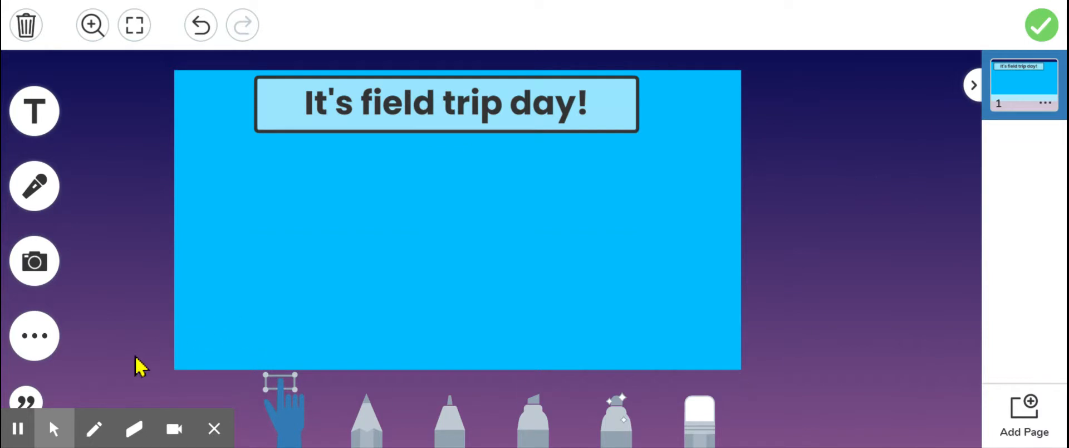
pyautogui.click(51, 343)
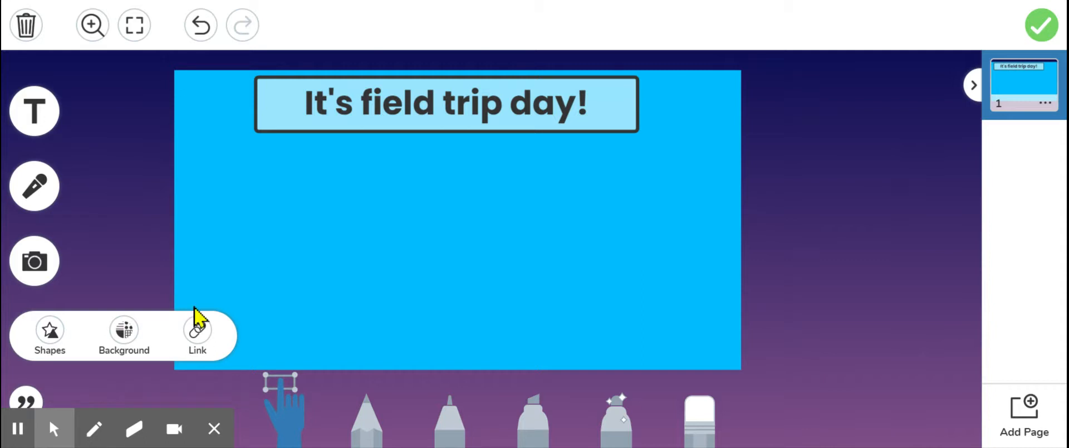
pyautogui.click(198, 339)
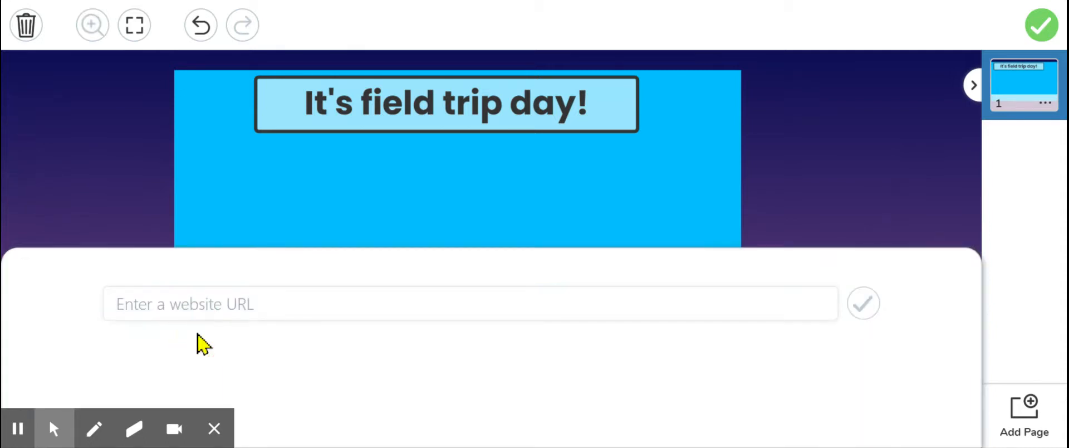
pyautogui.click(210, 307)
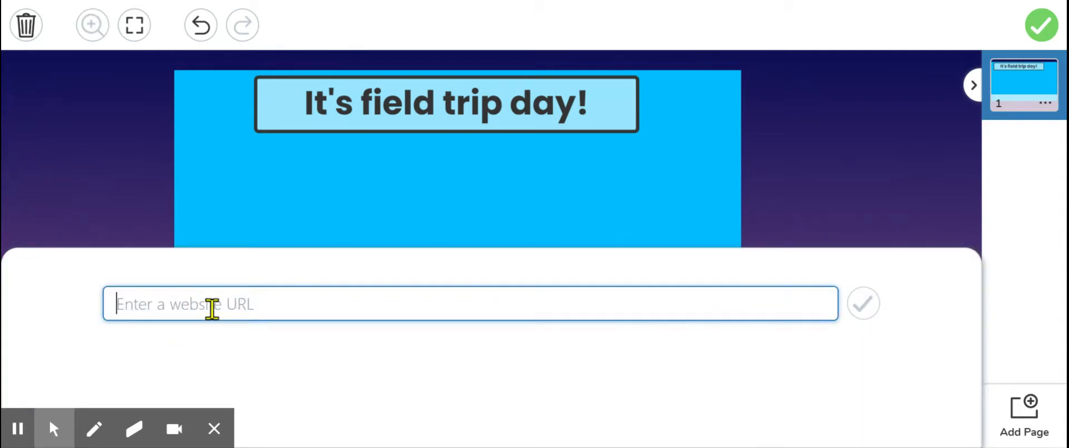
pyautogui.hotkey('ctrl', 'v')
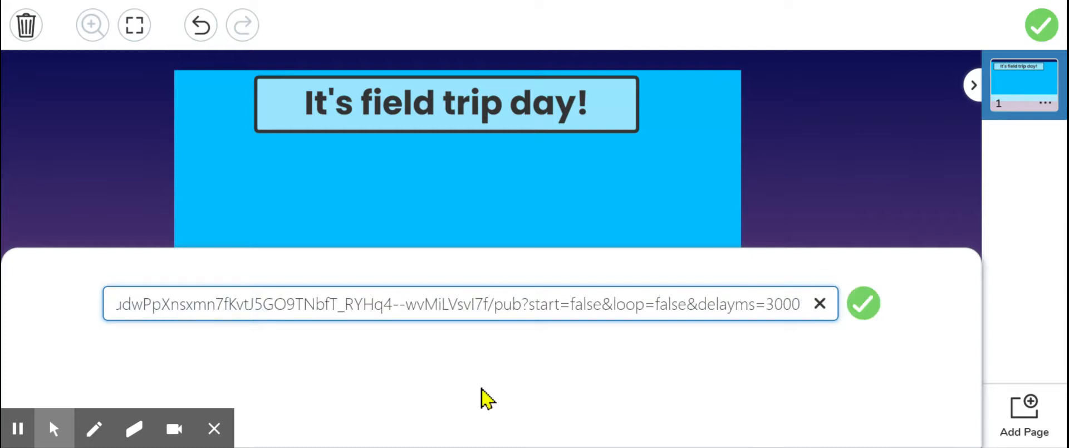
pyautogui.click(864, 309)
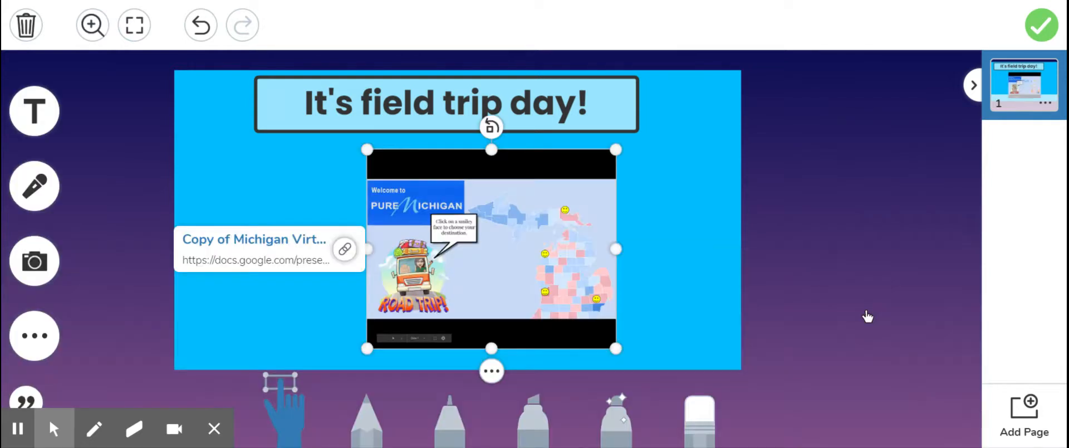
pyautogui.moveTo(615, 249); pyautogui.dragTo(697, 240)
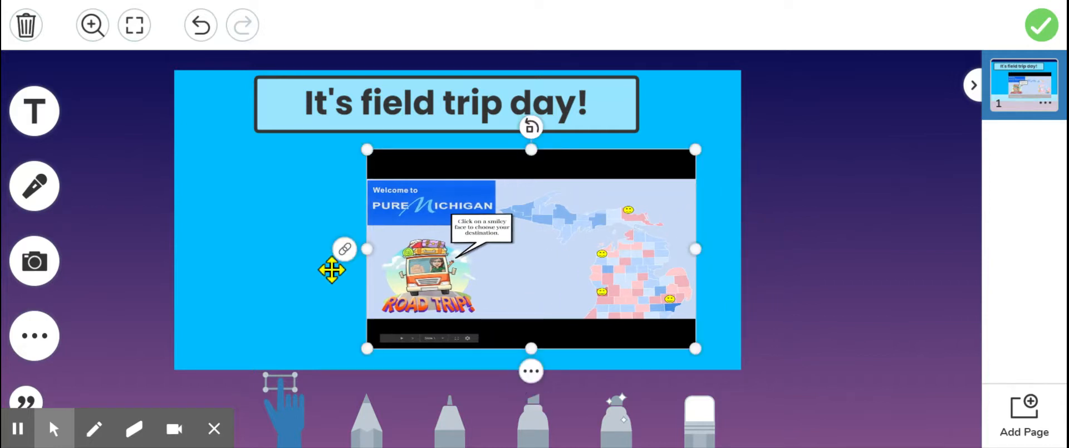
pyautogui.click(529, 371)
pyautogui.click(543, 340)
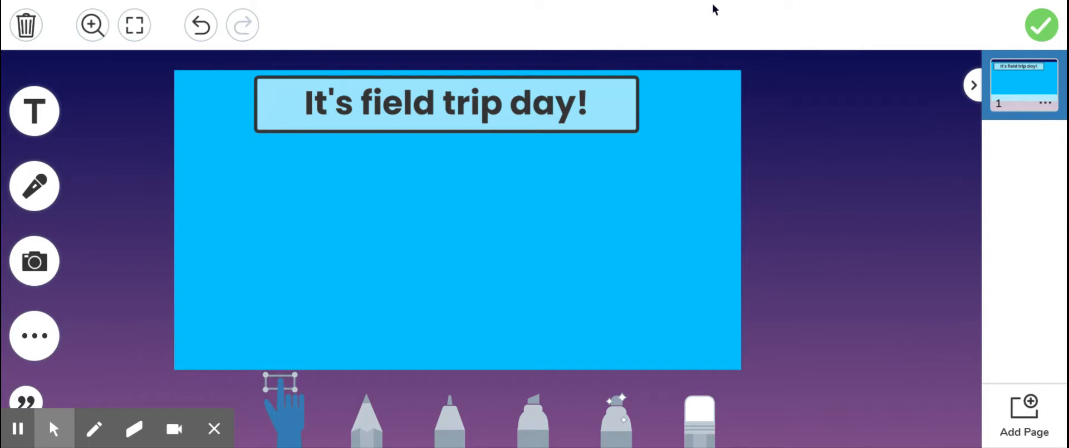
# Insert a link to the Michigan virtual field trip Google Slides presentation using its copied URL
pyautogui.click(43, 339)
pyautogui.click(199, 334)
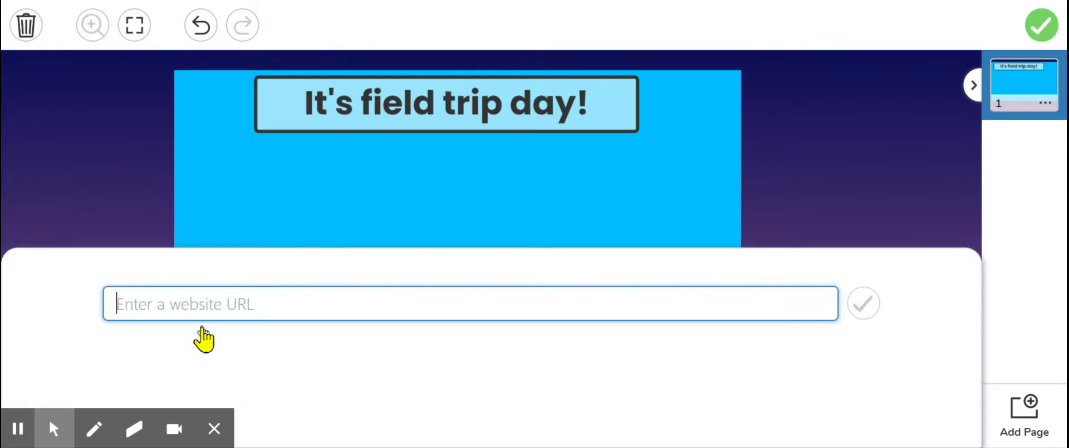
pyautogui.hotkey('ctrl', 'v')
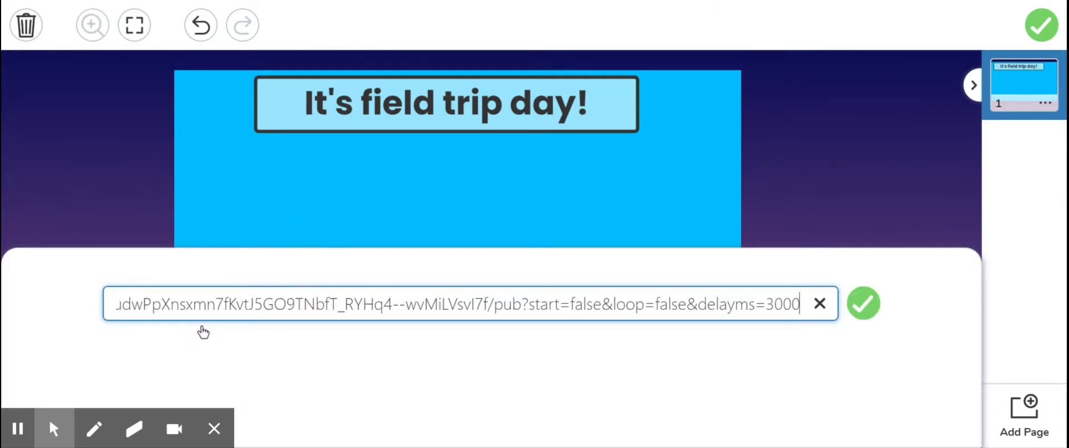
pyautogui.click(865, 304)
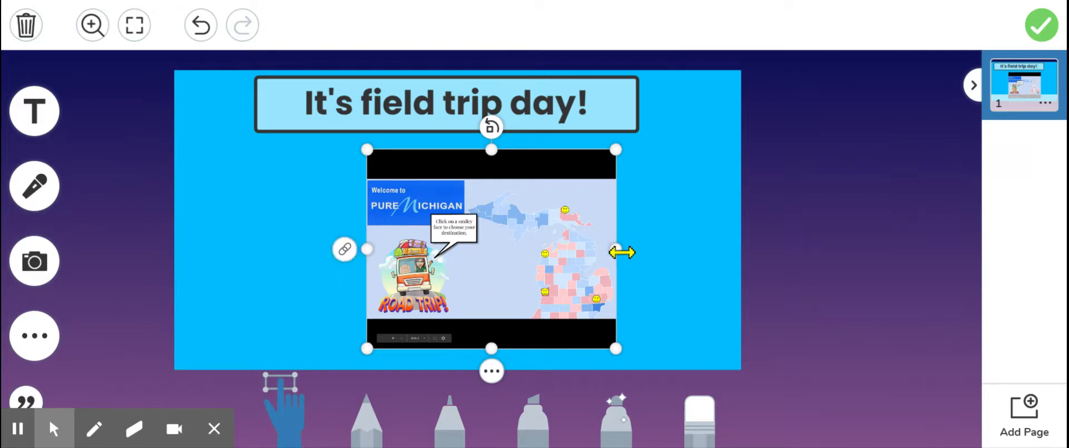
# Enlarge and reposition the linked slides preview so it fills the area beneath the "It's field trip day!" label
pyautogui.moveTo(615, 251); pyautogui.dragTo(723, 249)
pyautogui.click(346, 249)
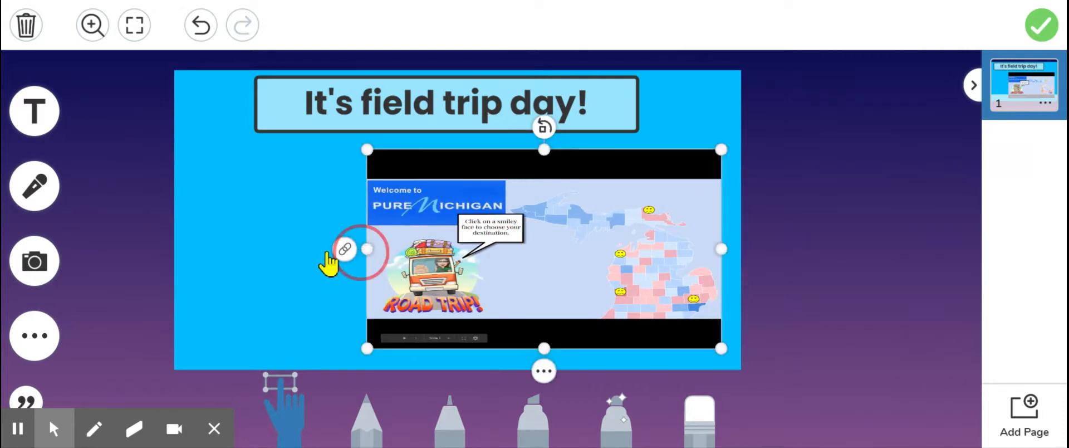
pyautogui.moveTo(366, 249); pyautogui.dragTo(304, 248)
pyautogui.moveTo(513, 250); pyautogui.dragTo(443, 246)
pyautogui.moveTo(443, 350); pyautogui.dragTo(455, 368)
pyautogui.moveTo(467, 283); pyautogui.dragTo(486, 267)
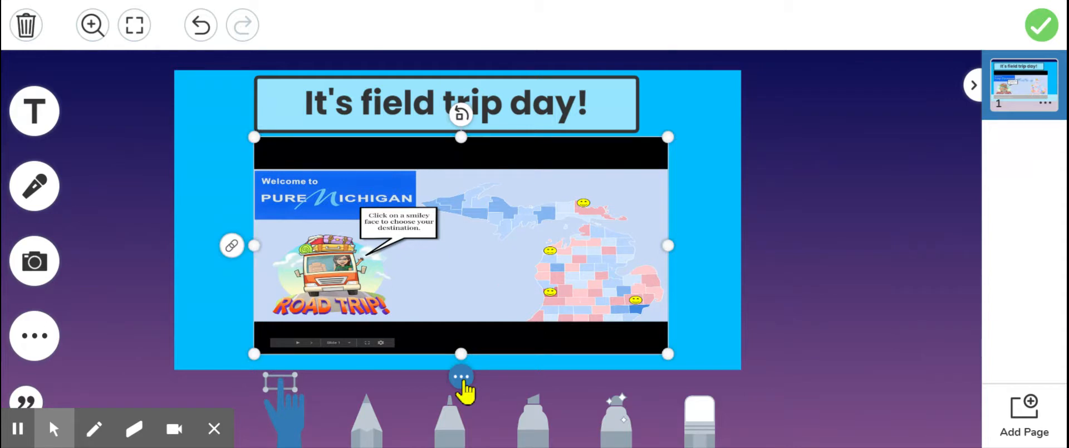
# Lock the linked slides preview in place on the page
pyautogui.moveTo(236, 257)
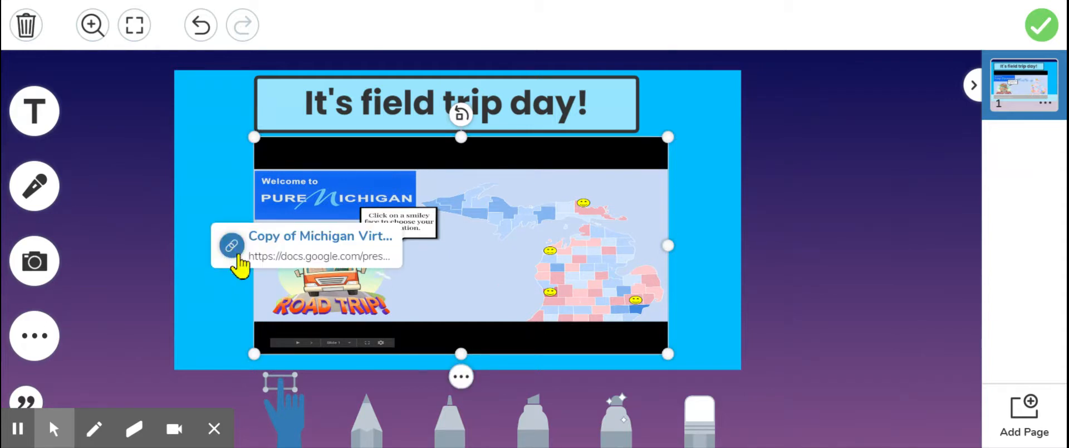
pyautogui.click(460, 391)
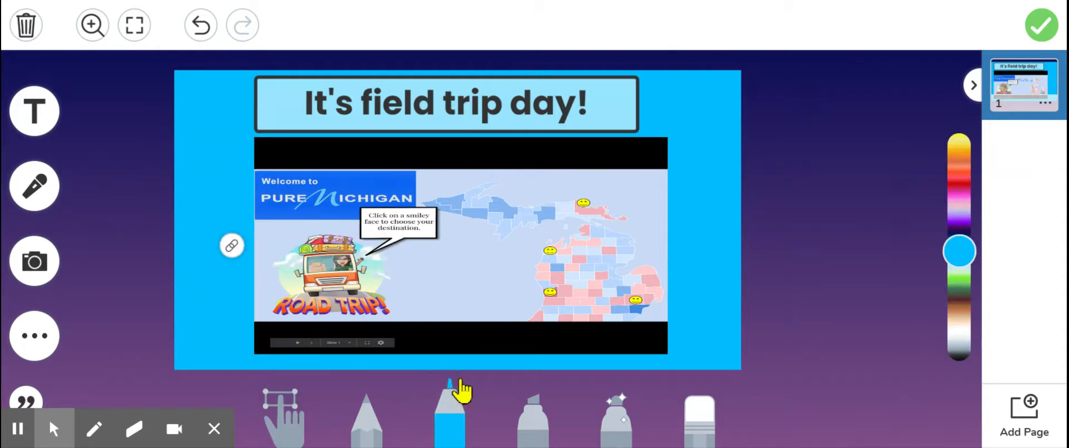
pyautogui.click(284, 421)
pyautogui.click(460, 376)
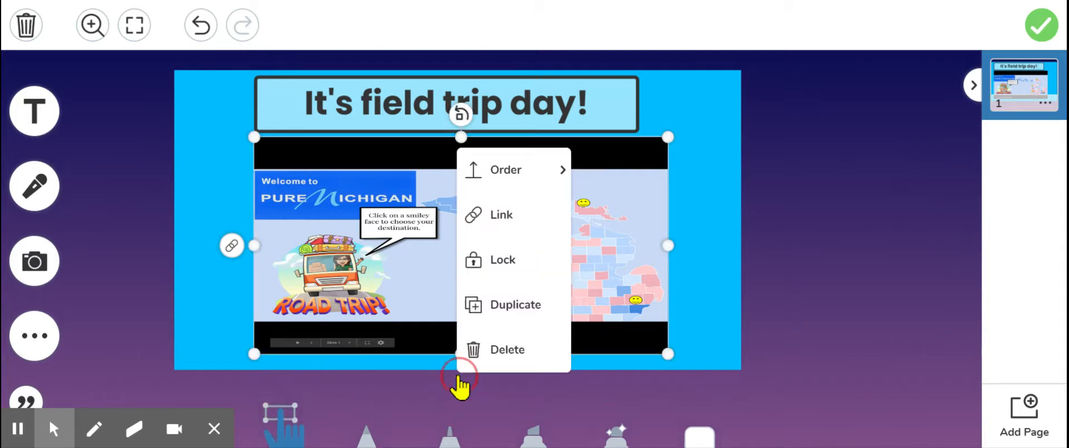
pyautogui.click(512, 267)
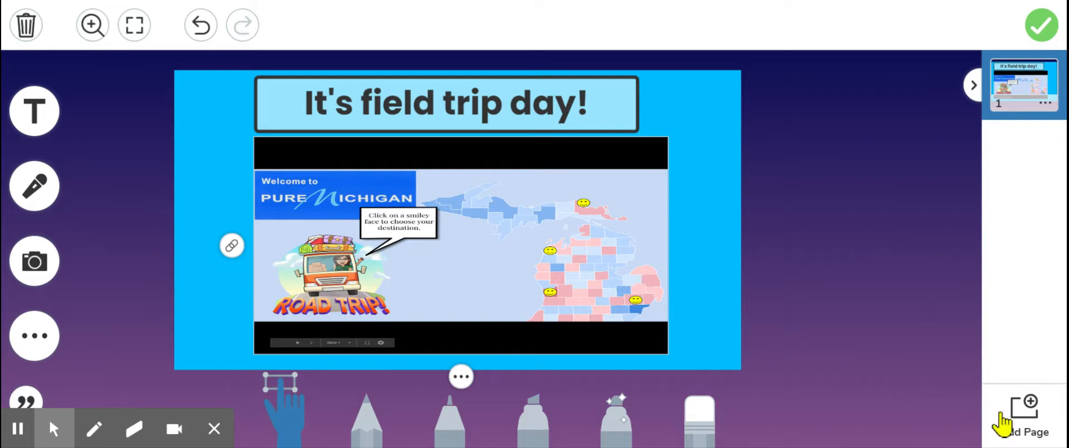
# Add a new blank page and place it before the field trip page
pyautogui.click(1005, 430)
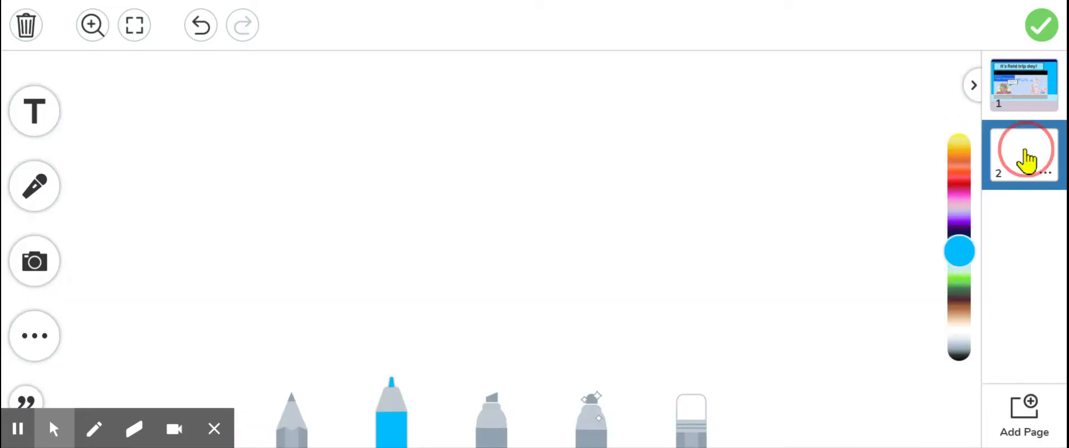
pyautogui.moveTo(1031, 153); pyautogui.dragTo(1026, 88)
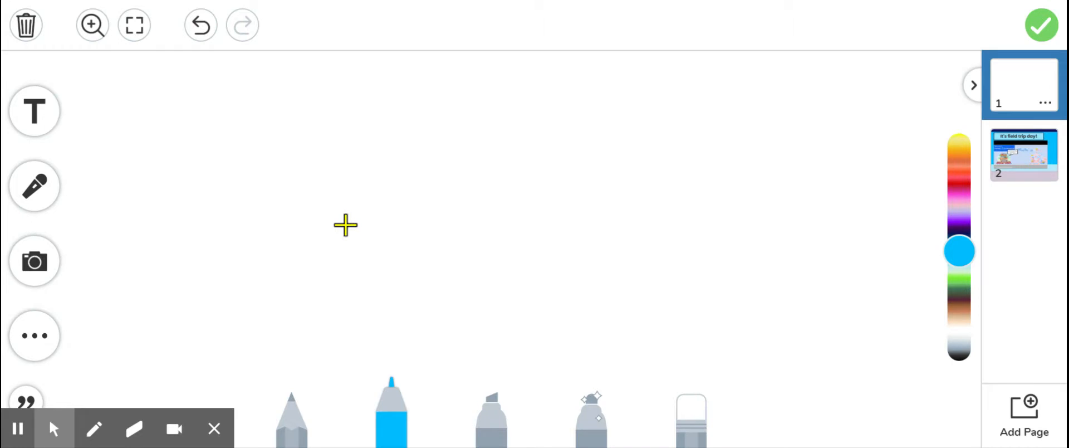
# Paste the copied speaker image onto the blank first page and stretch it across the page's full width
pyautogui.hotkey('ctrl', 'v')
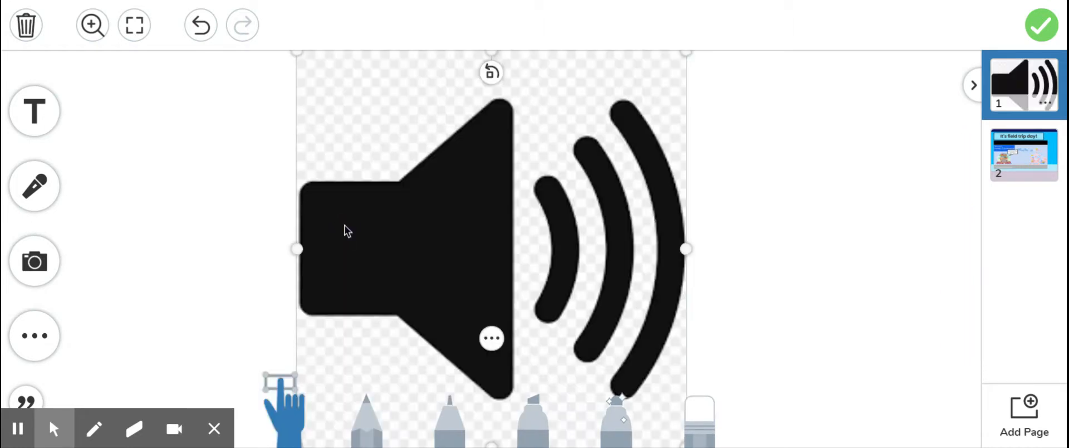
pyautogui.moveTo(298, 250); pyautogui.dragTo(53, 245)
pyautogui.moveTo(680, 249); pyautogui.dragTo(984, 235)
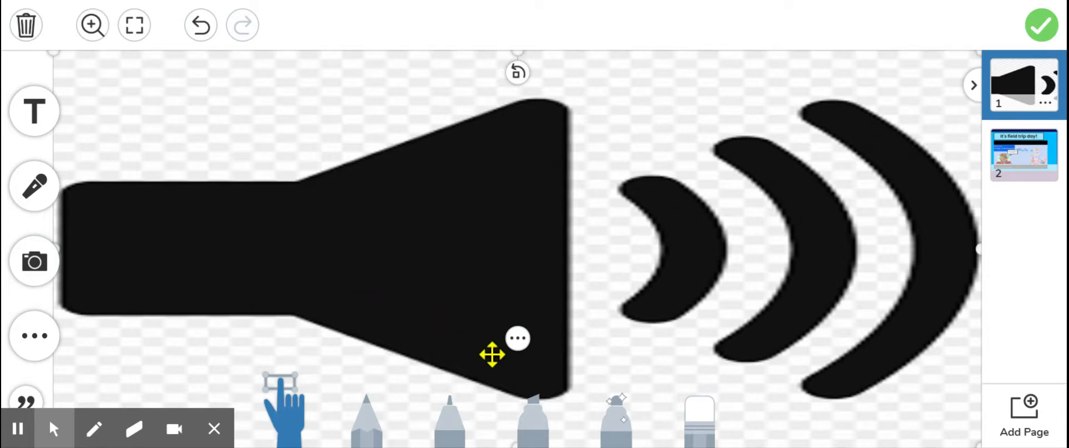
# Make a multipage voice recording that starts on the speaker page, continues on the field trip page, and is saved as a new page
pyautogui.click(45, 202)
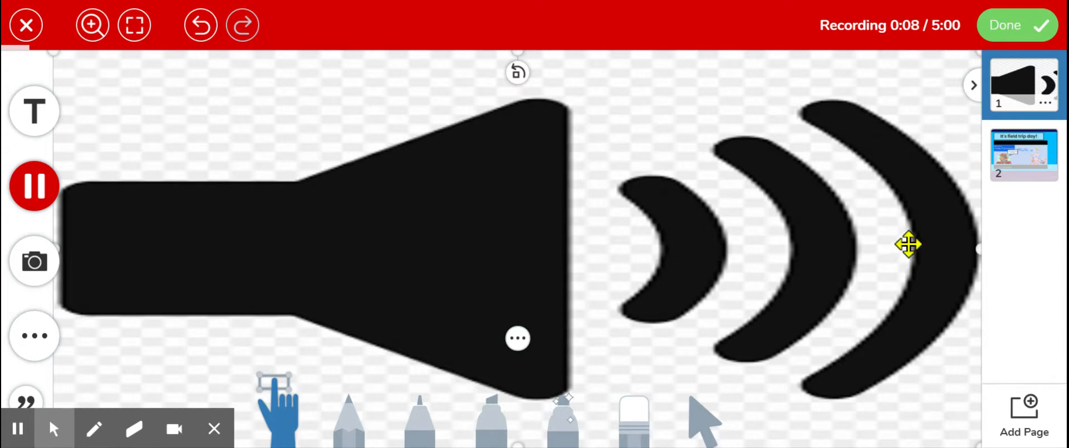
pyautogui.click(1016, 177)
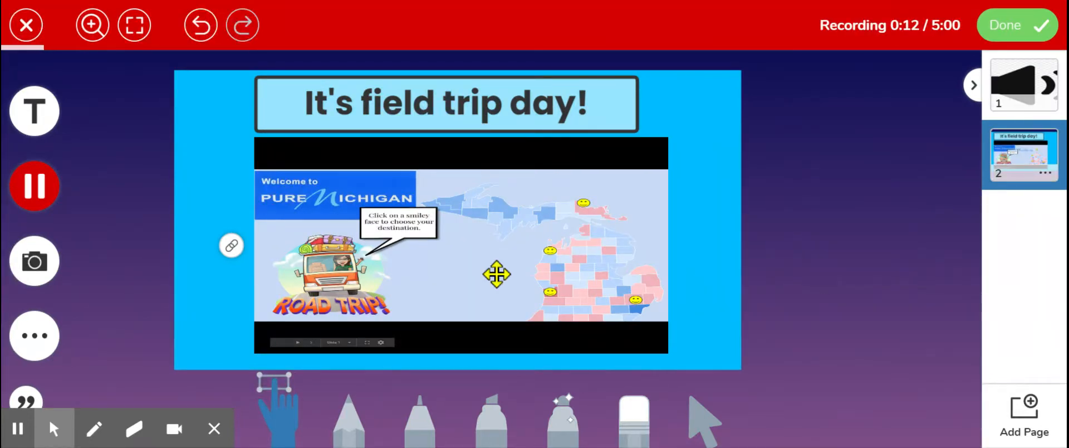
pyautogui.click(497, 273)
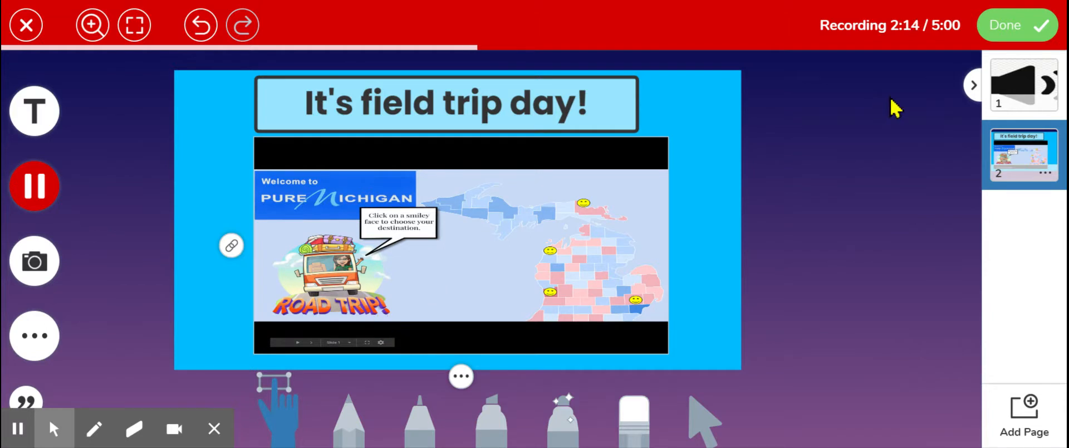
pyautogui.click(1015, 29)
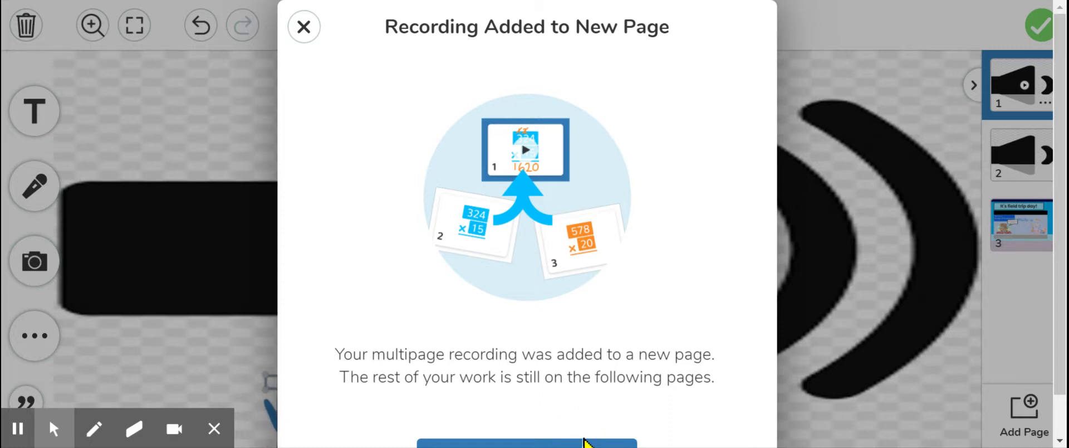
pyautogui.click(585, 443)
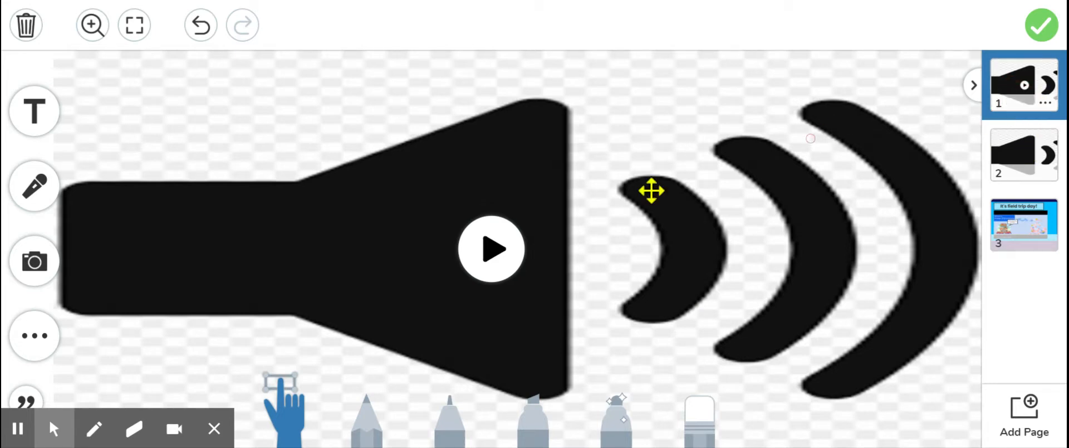
# Play back the multipage recording on the first page to review it
pyautogui.click(489, 251)
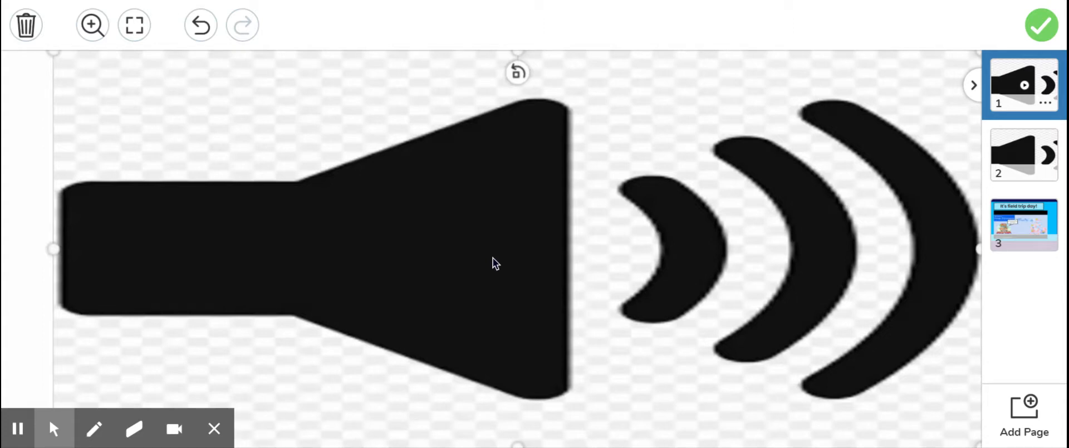
pyautogui.press('Delete')
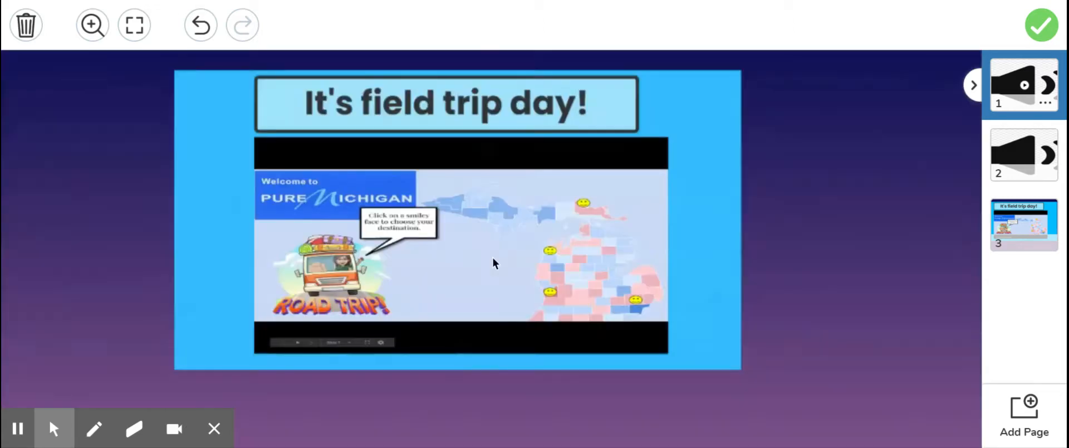
pyautogui.click(493, 259)
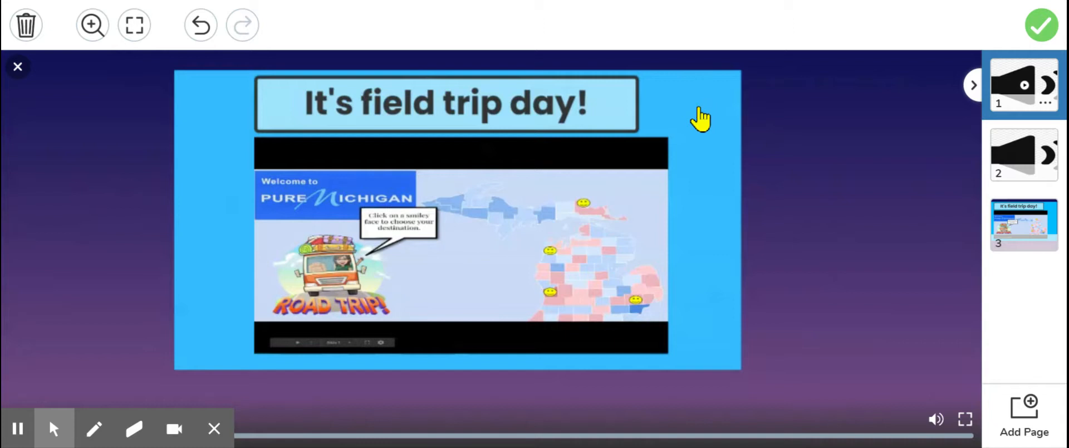
# Close the playback, shrink the recorded speaker image on the first page to a small icon, and place it on the empty page area
pyautogui.click(18, 72)
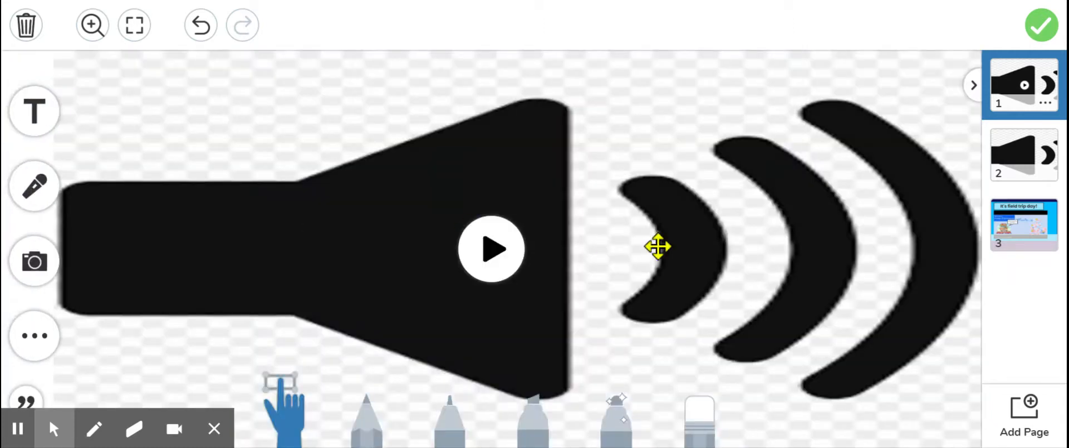
pyautogui.moveTo(870, 419)
pyautogui.mouseDown()
pyautogui.moveTo(826, 352)
pyautogui.moveTo(921, 424)
pyautogui.moveTo(807, 366)
pyautogui.mouseUp()
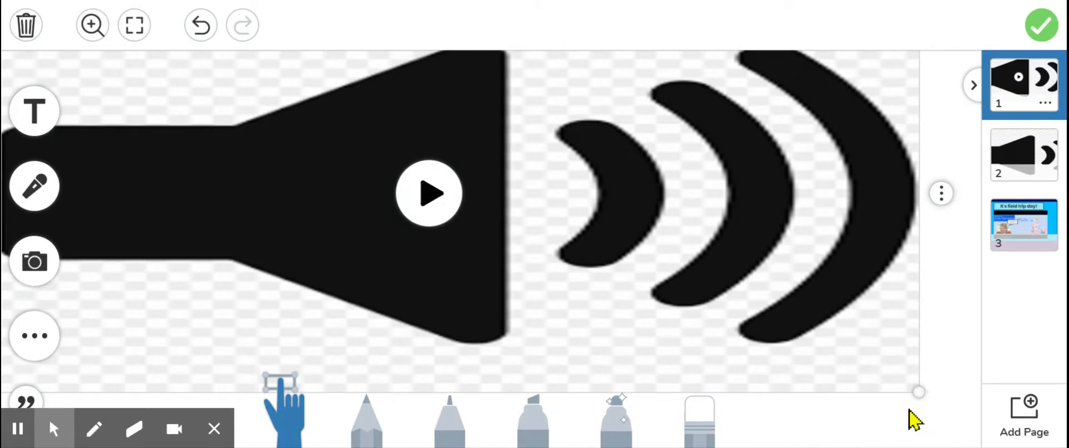
pyautogui.moveTo(918, 393); pyautogui.dragTo(289, 186)
pyautogui.moveTo(245, 119); pyautogui.dragTo(423, 237)
pyautogui.moveTo(502, 268); pyautogui.dragTo(256, 164)
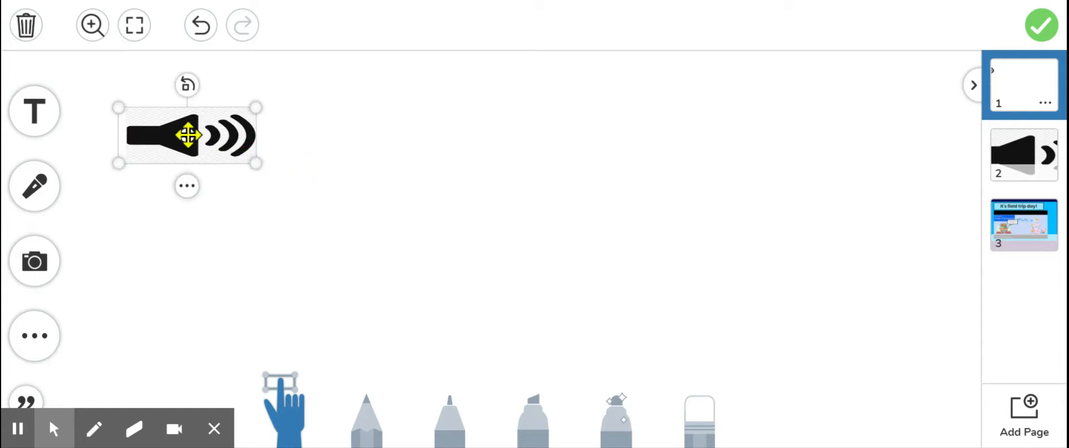
pyautogui.moveTo(188, 136); pyautogui.dragTo(232, 256)
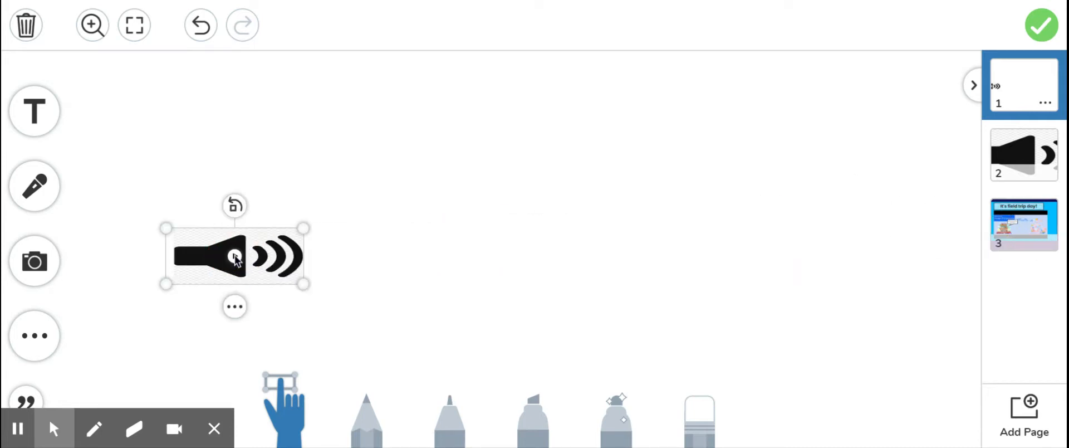
# Paste the small speaker recording onto the field trip page, place it beside the title in the upper-right corner, and lock it
pyautogui.click(1034, 244)
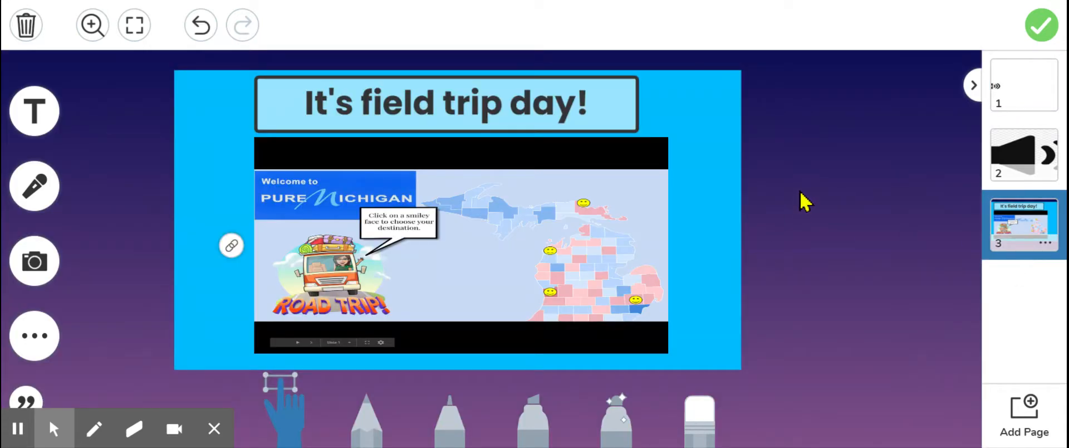
pyautogui.hotkey('ctrl', 'v')
pyautogui.moveTo(502, 225); pyautogui.dragTo(878, 85)
pyautogui.click(878, 88)
pyautogui.click(840, 143)
pyautogui.click(807, 242)
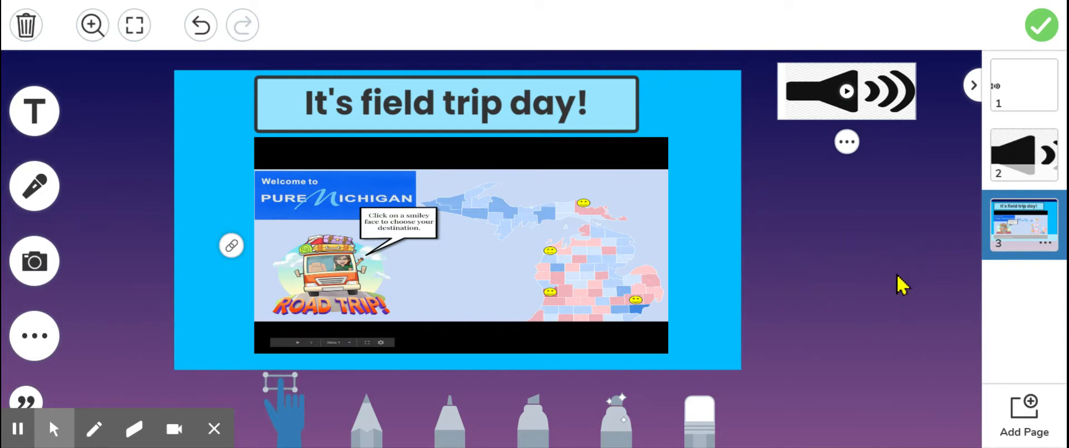
# Delete both pages that precede the field trip page, leaving it as the template's only page
pyautogui.click(1009, 99)
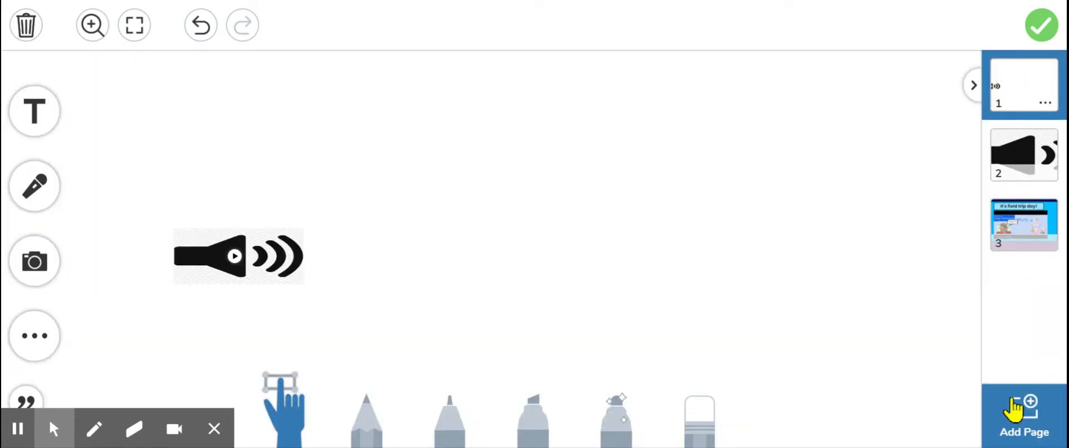
pyautogui.click(1030, 91)
pyautogui.click(1030, 92)
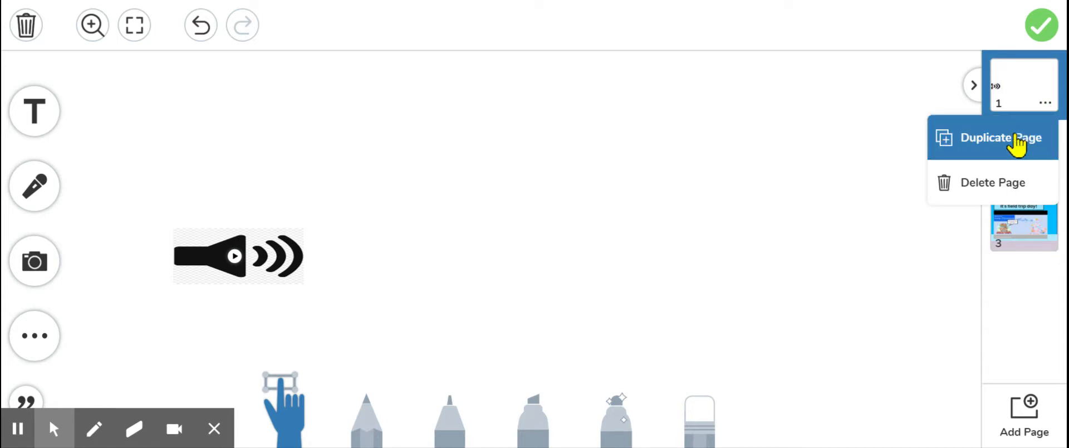
pyautogui.click(1008, 181)
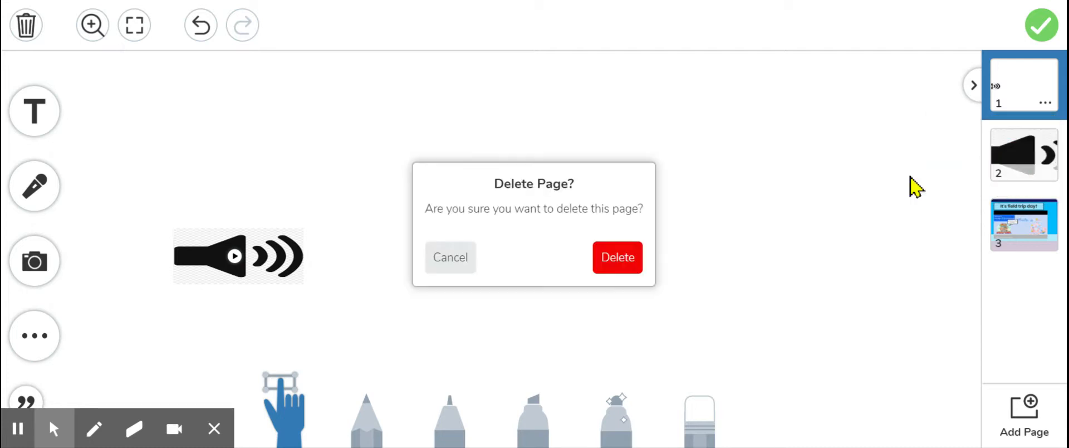
pyautogui.click(617, 259)
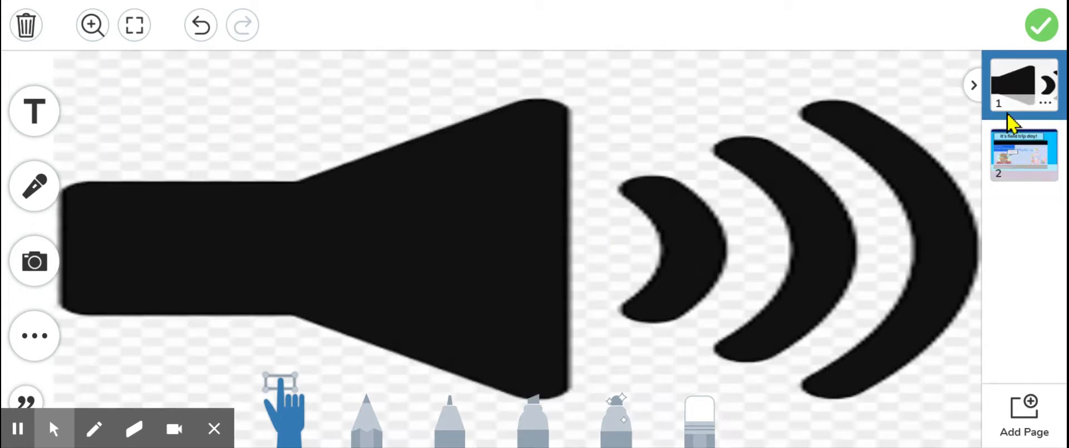
pyautogui.click(1043, 103)
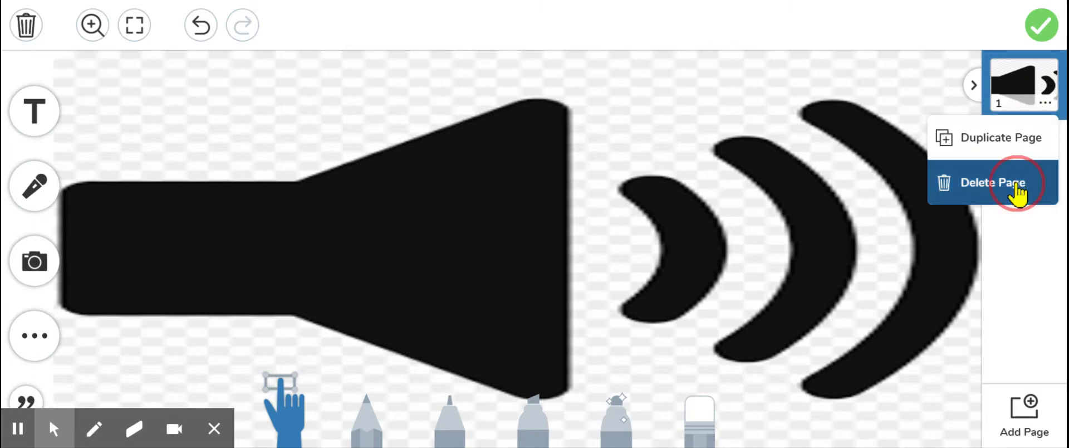
pyautogui.click(953, 188)
pyautogui.click(620, 257)
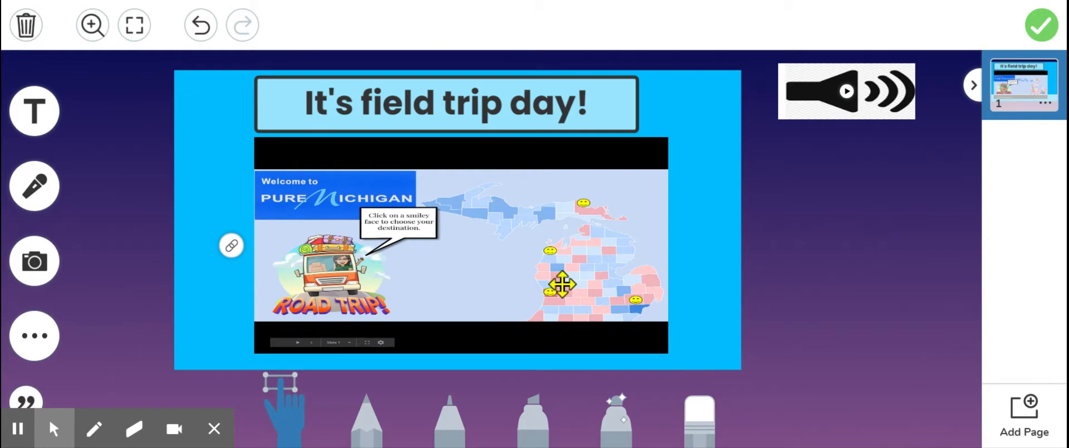
# Confirm the finished student template and save the "Michigan Virtual Field Trip" activity
pyautogui.click(1041, 28)
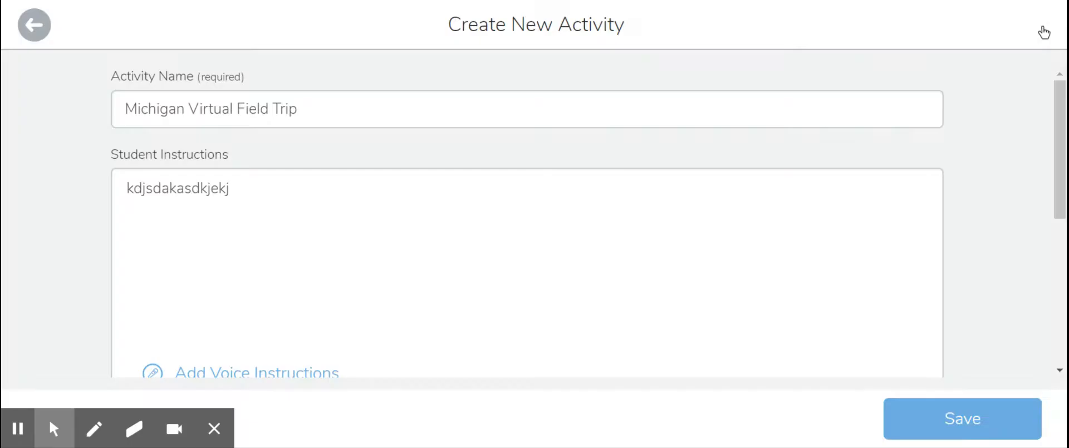
pyautogui.click(917, 429)
pyautogui.click(917, 426)
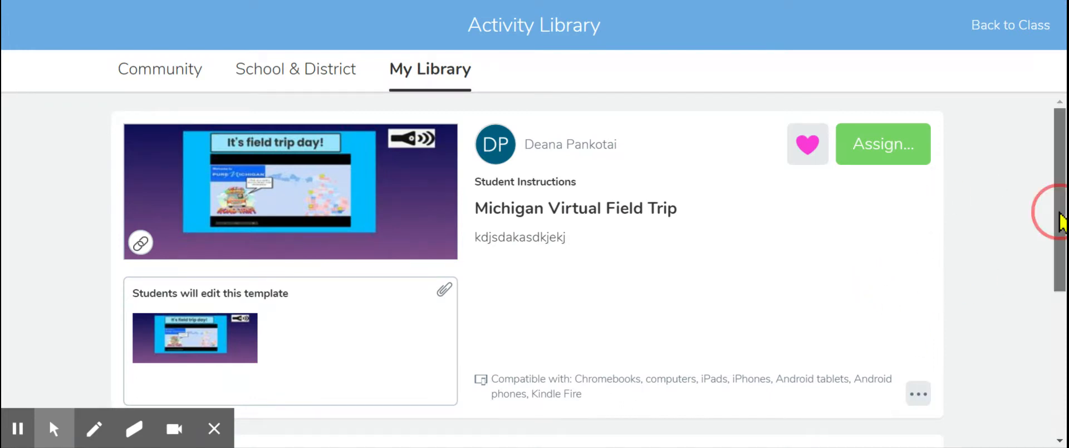
# Assign "Michigan Virtual Field Trip" to the class with one student and view the assigned activity in that class
pyautogui.scroll(-4, 1058, 212)
pyautogui.scroll(3, 1059, 212)
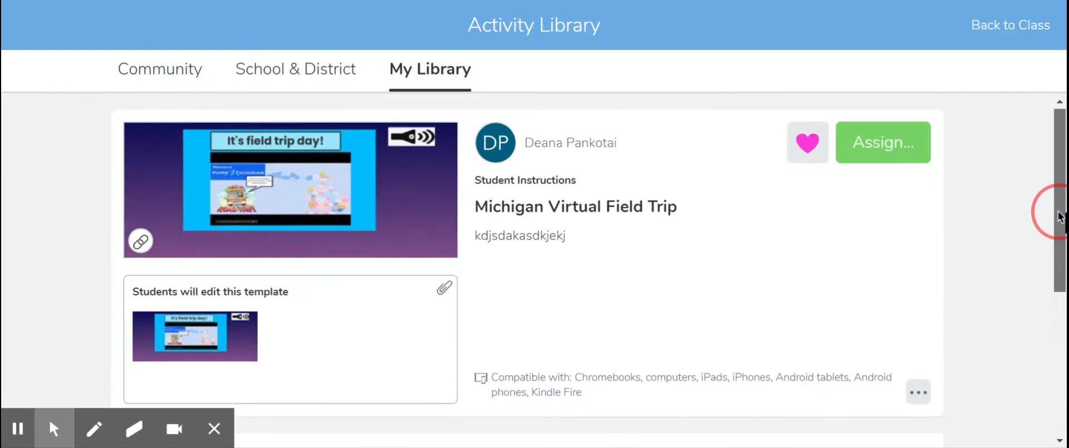
pyautogui.click(878, 158)
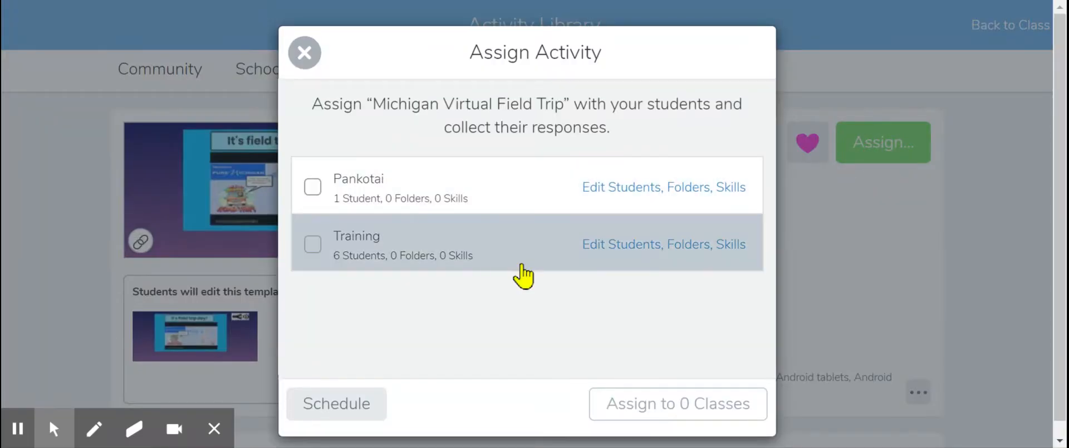
pyautogui.click(311, 191)
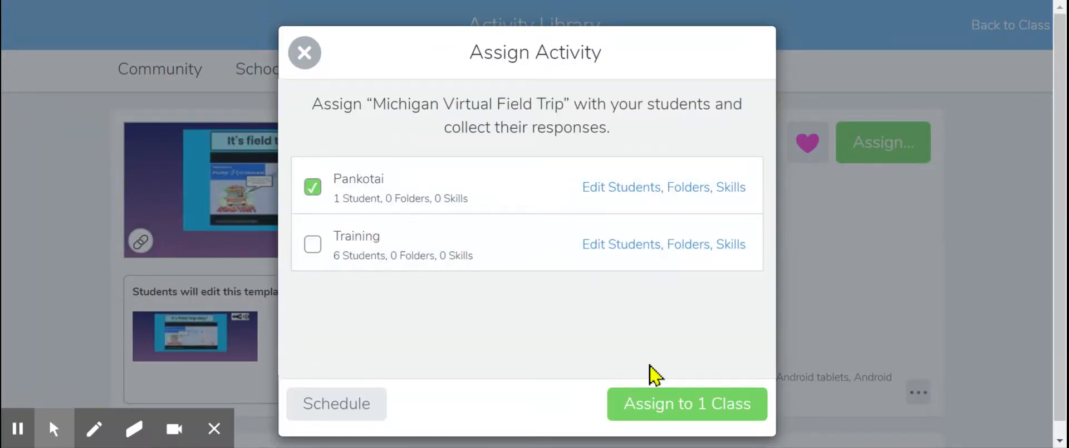
pyautogui.click(656, 410)
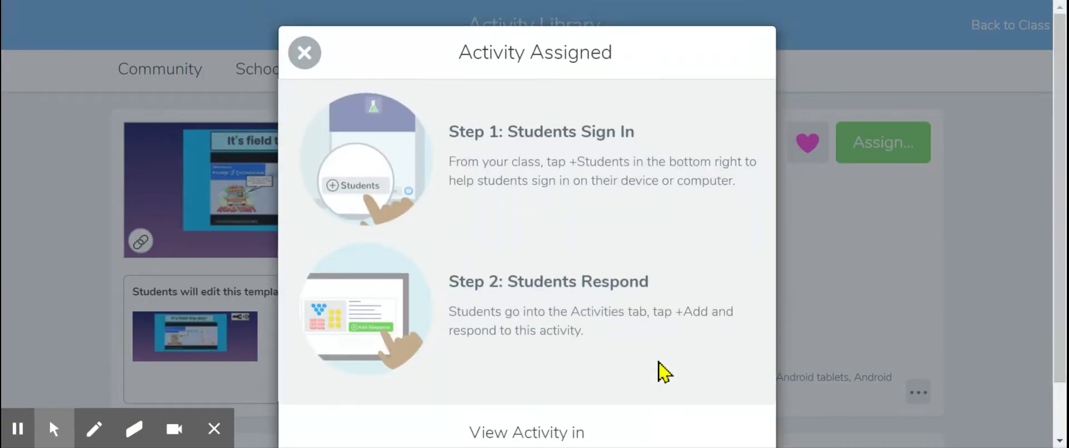
pyautogui.moveTo(1062, 172); pyautogui.dragTo(1063, 245)
pyautogui.click(522, 398)
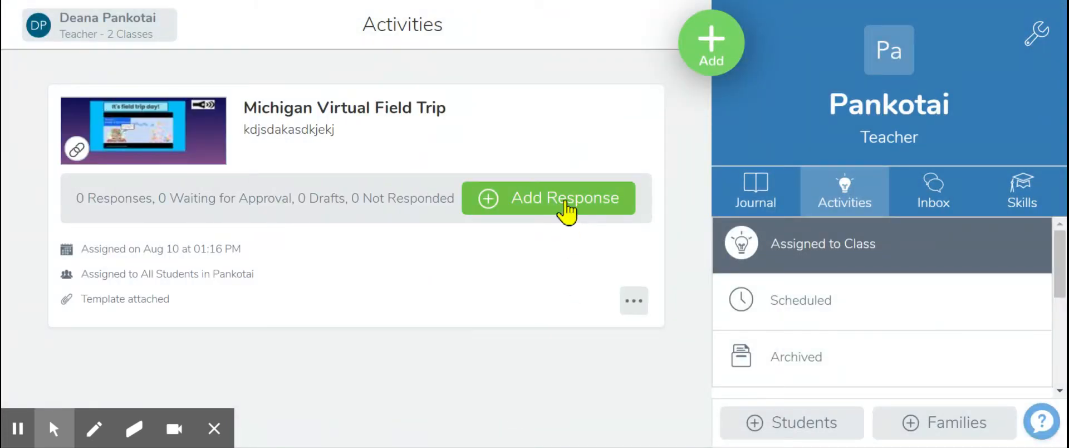
# Start a response to the activity as Sample Student, then view its instructions and close them
pyautogui.click(567, 211)
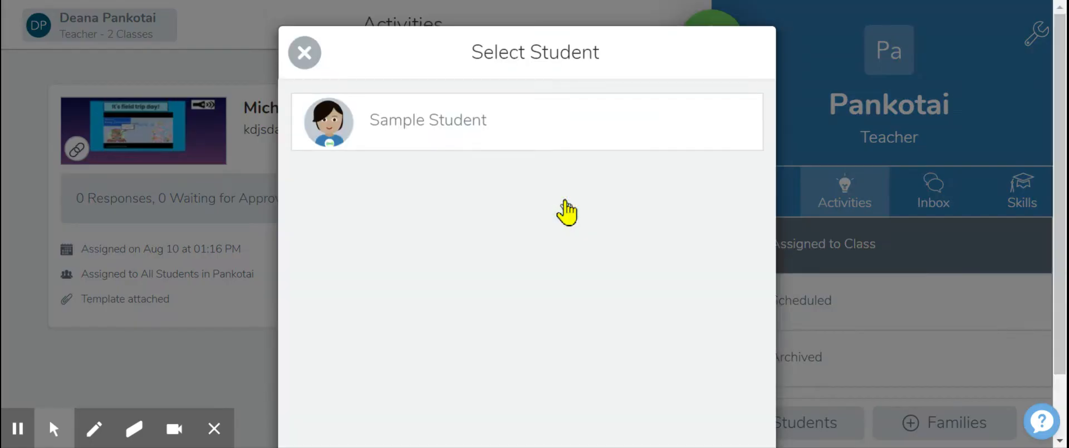
pyautogui.click(525, 123)
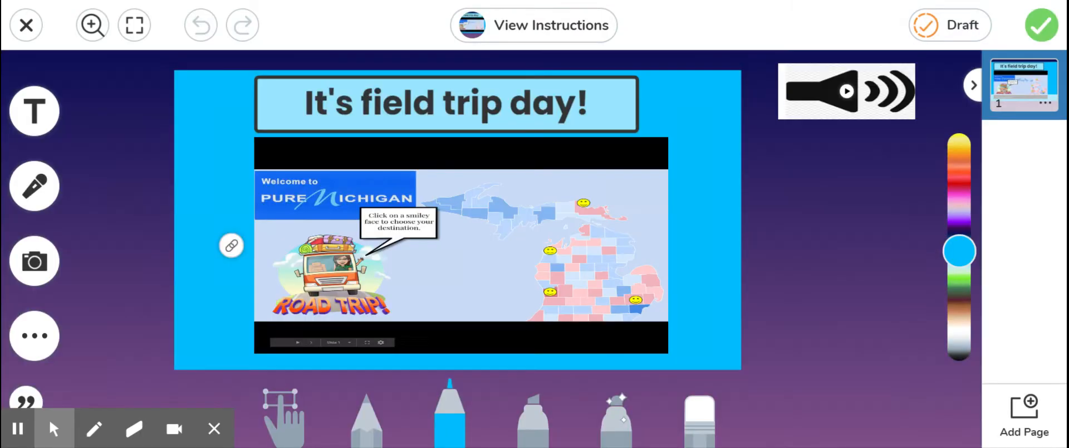
pyautogui.click(534, 34)
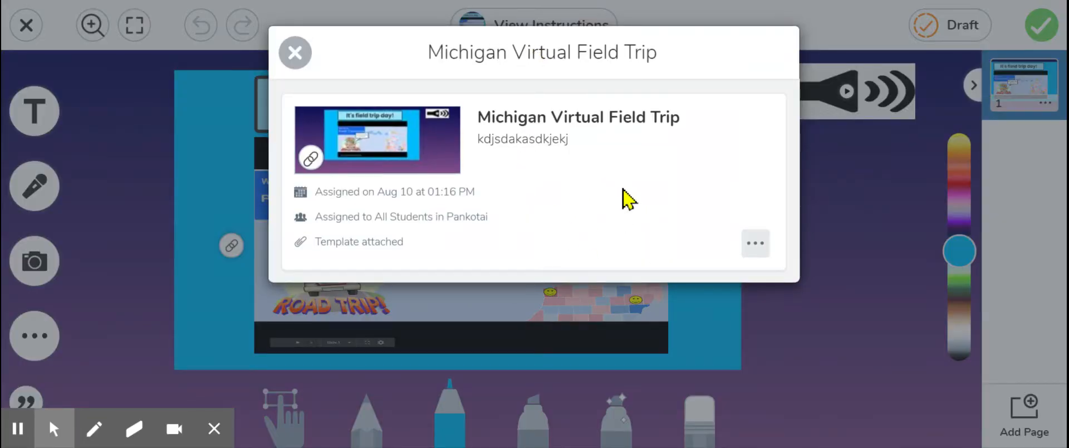
pyautogui.click(292, 53)
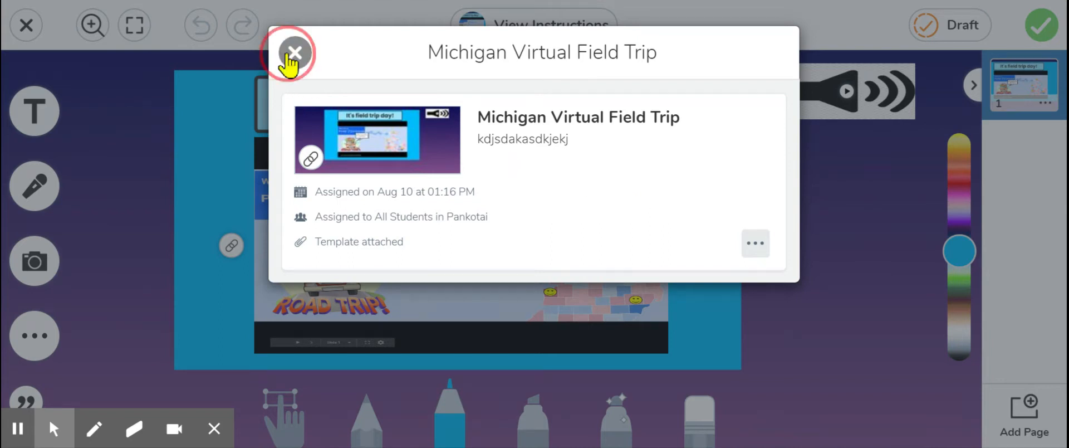
# Play the voice directions on the template page and submit the Sample Student's response to the journal
pyautogui.moveTo(235, 257)
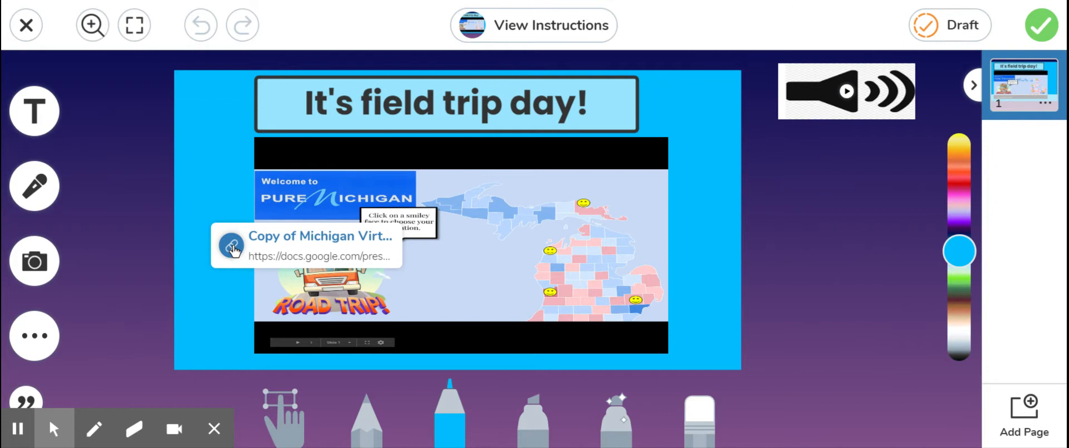
pyautogui.click(849, 95)
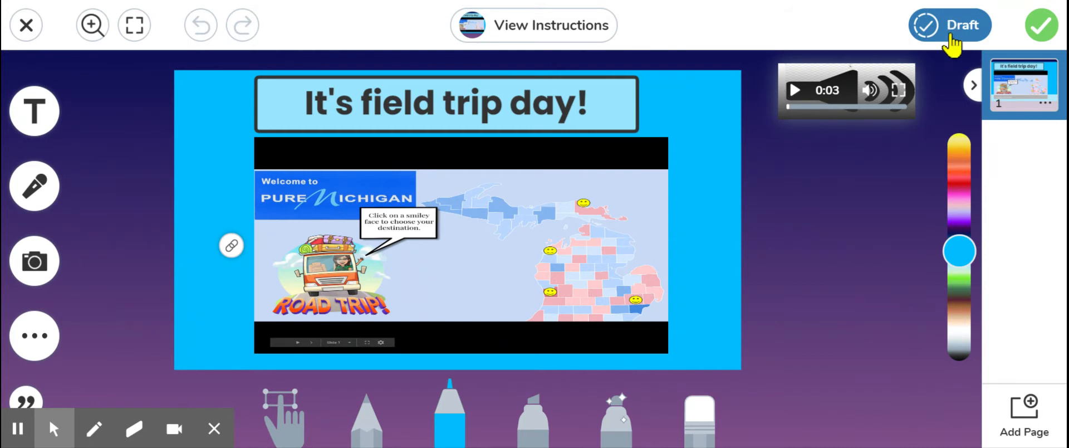
pyautogui.click(1040, 26)
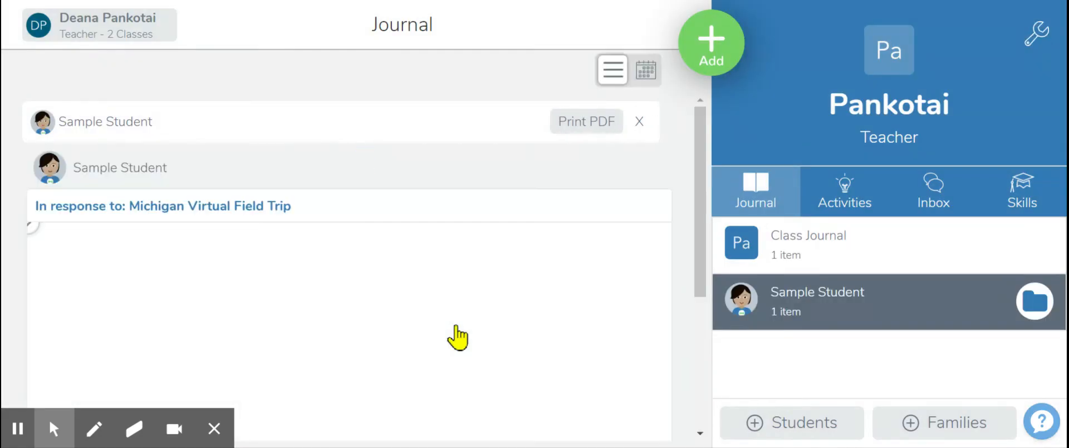
pyautogui.click(642, 183)
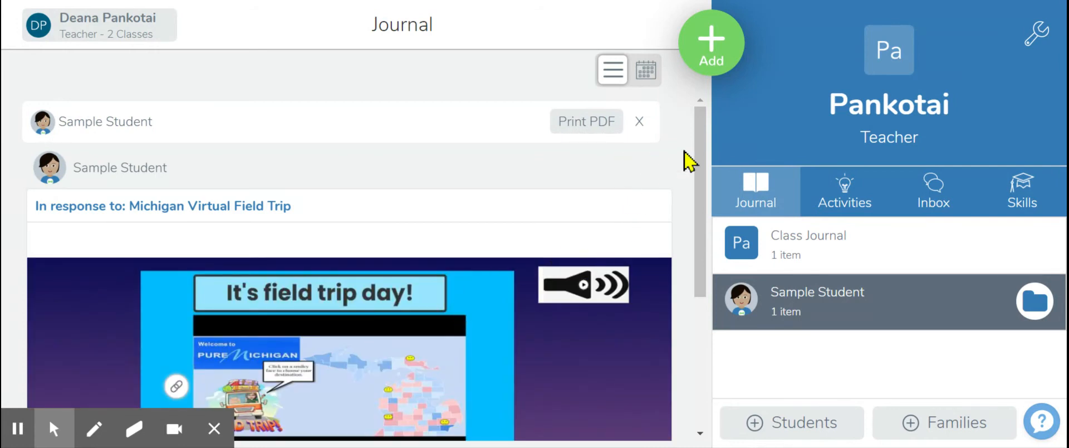